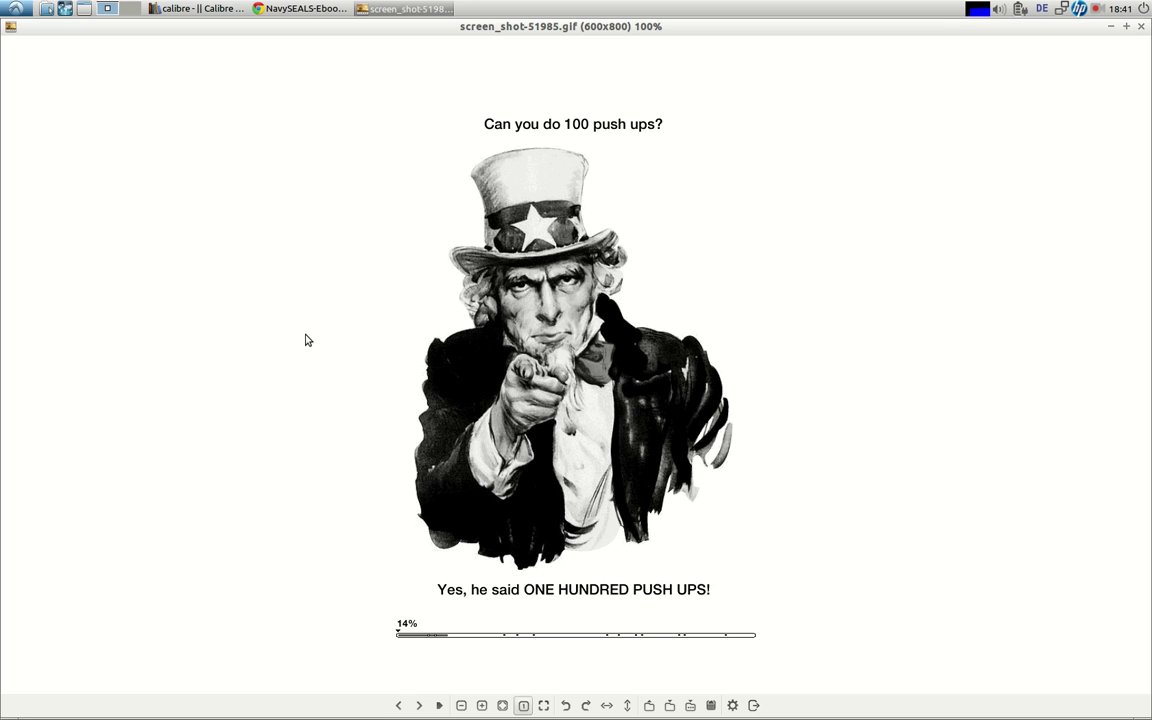
# - Review the 100 push-ups page screenshots and compare them with the matching pages in the NavySEALS-Ebook document in Google Docs
pyautogui.press('Right')
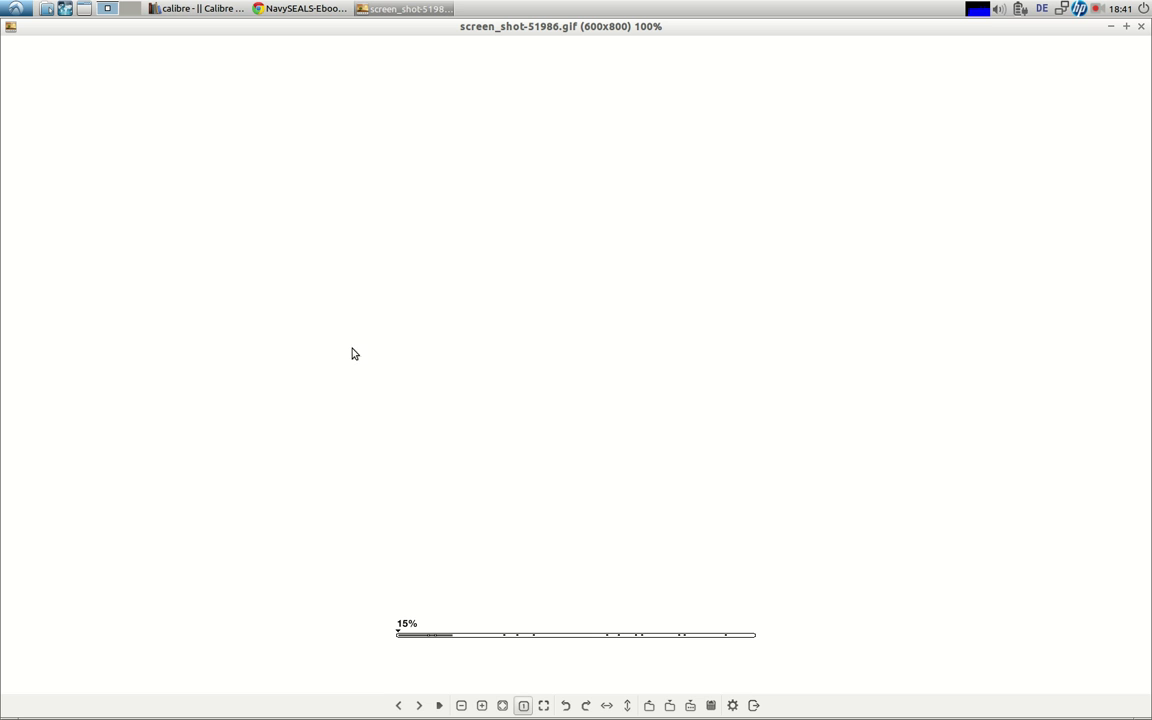
pyautogui.press('Right')
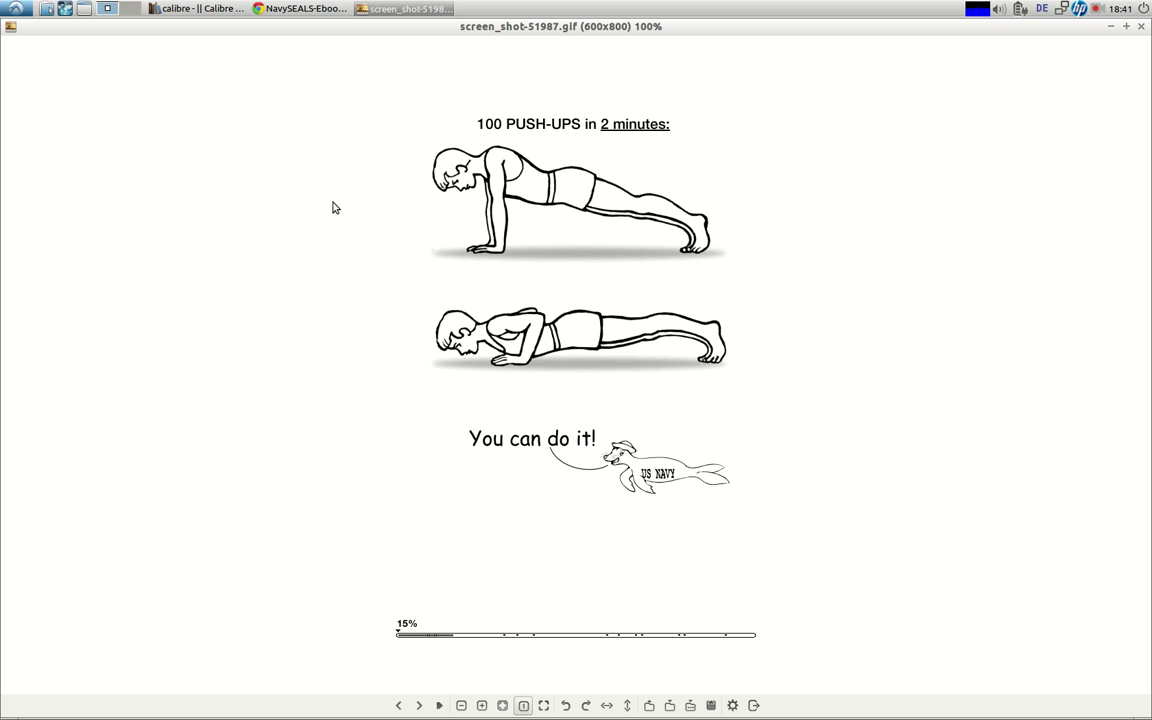
pyautogui.click(300, 10)
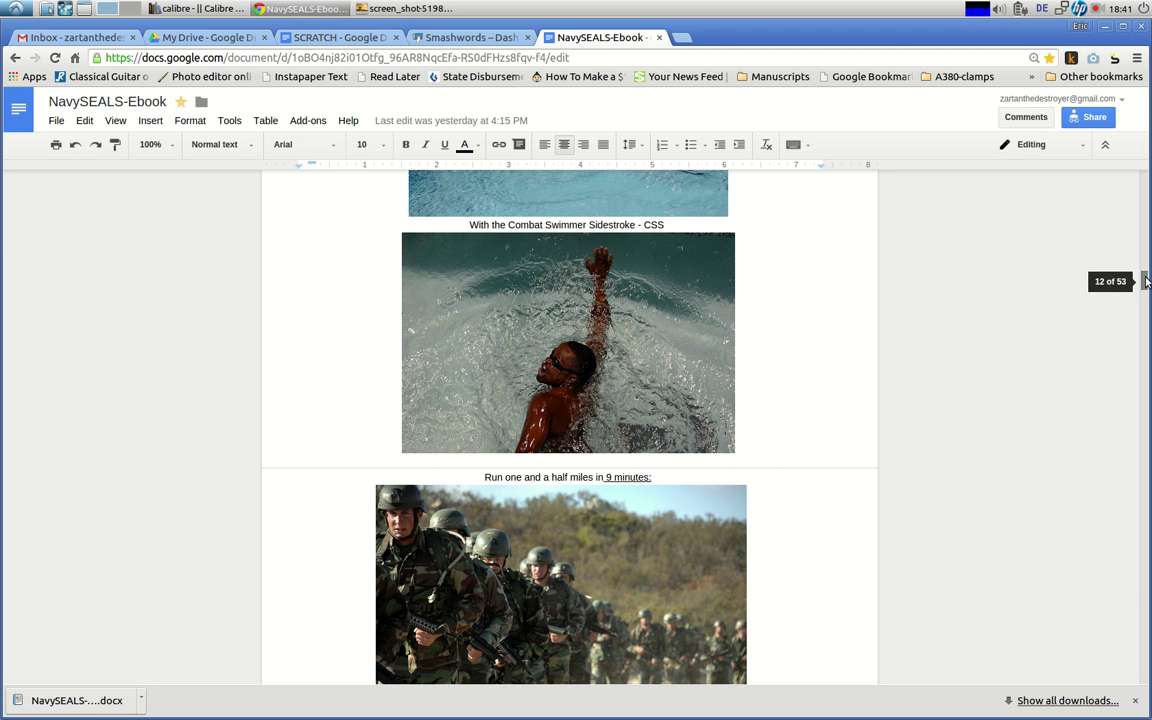
pyautogui.moveTo(1143, 280); pyautogui.dragTo(1142, 216)
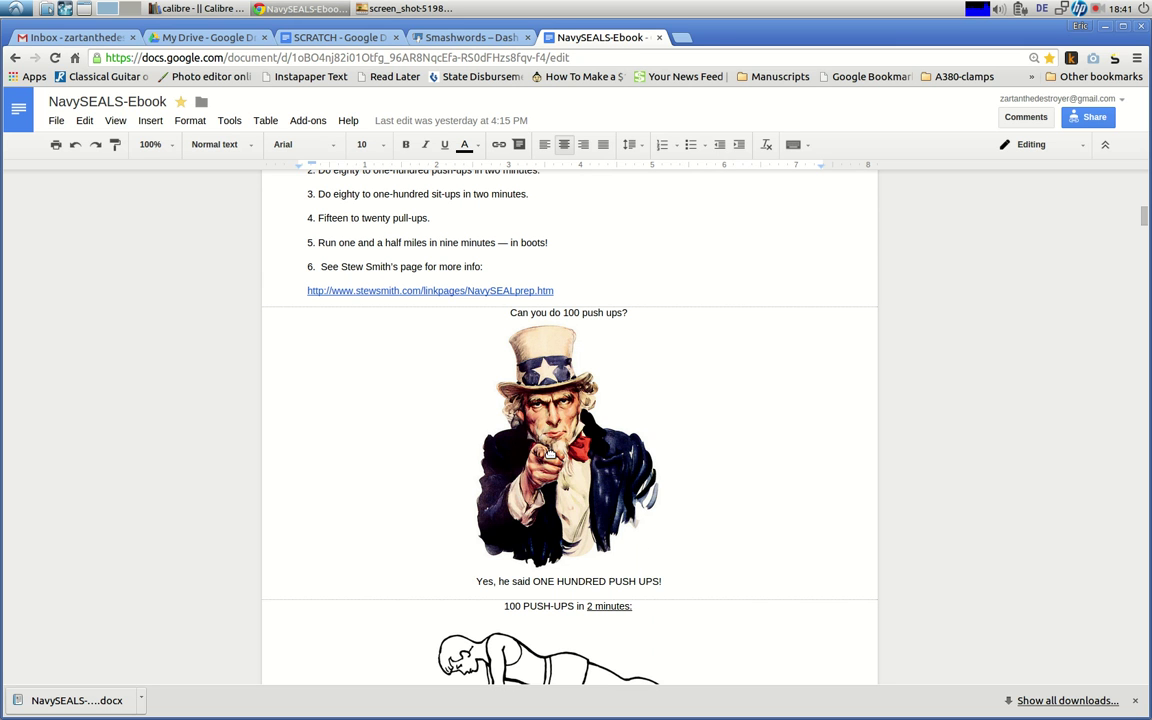
# - Switch back to the image viewer and examine how the push-up pages break in the screenshots at other font sizes
pyautogui.click(378, 12)
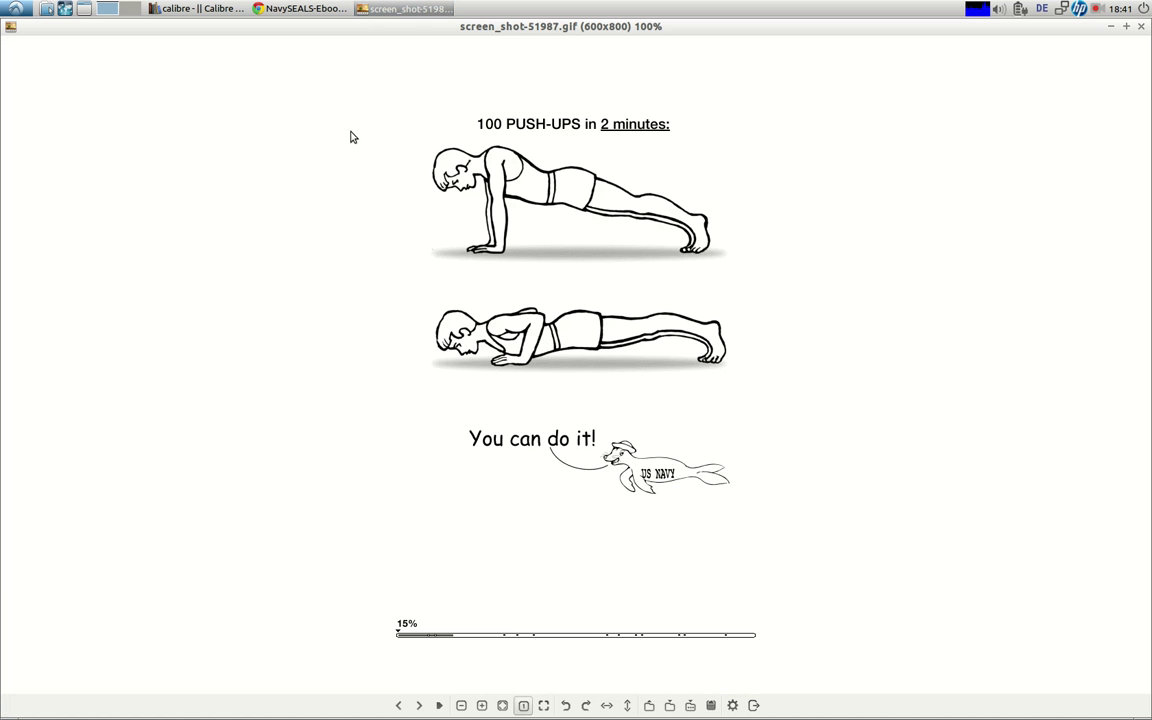
pyautogui.press('Right')
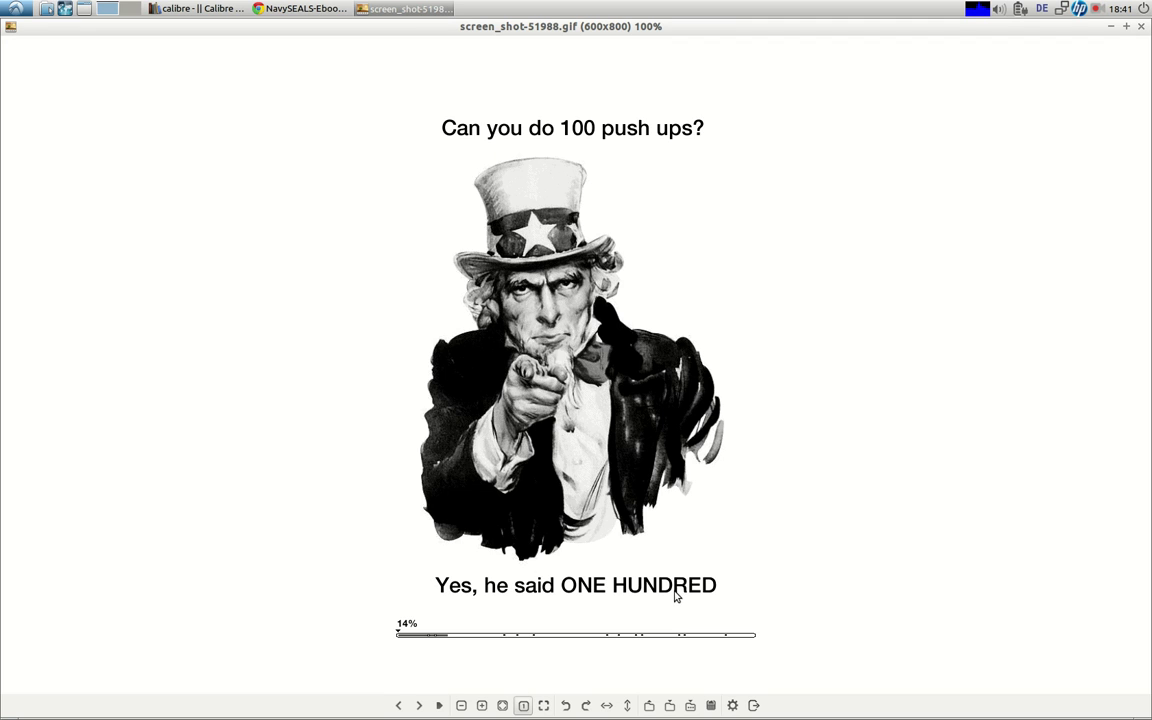
pyautogui.press('Right')
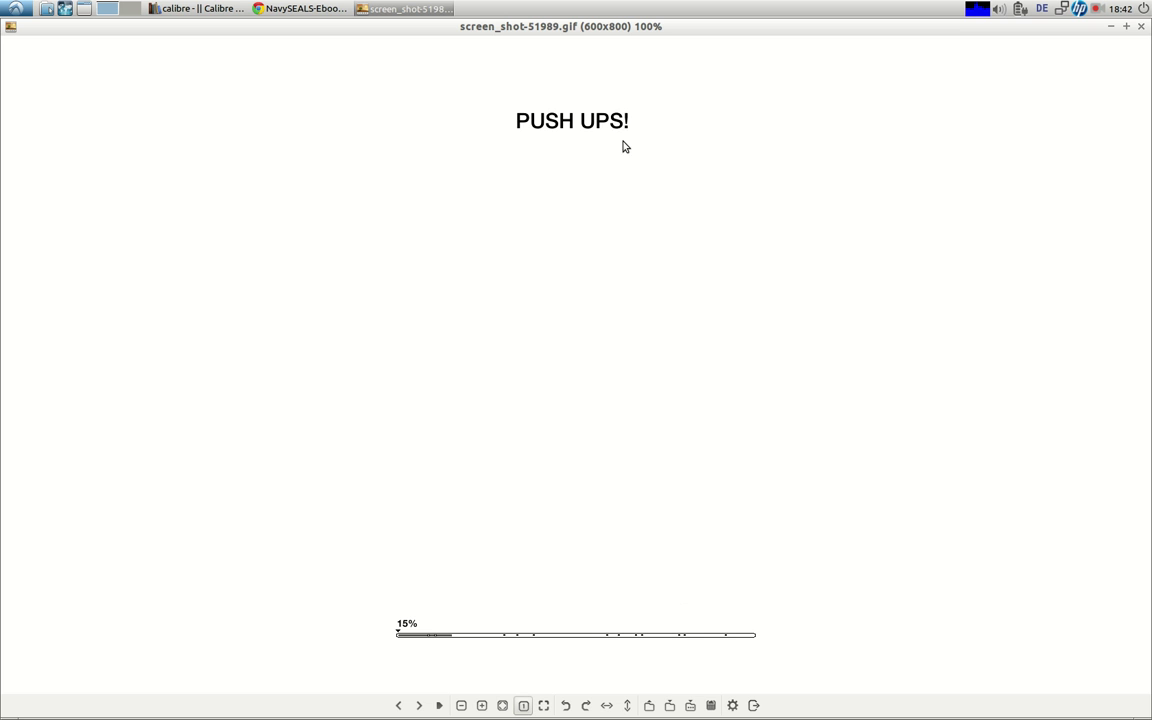
pyautogui.press('Right')
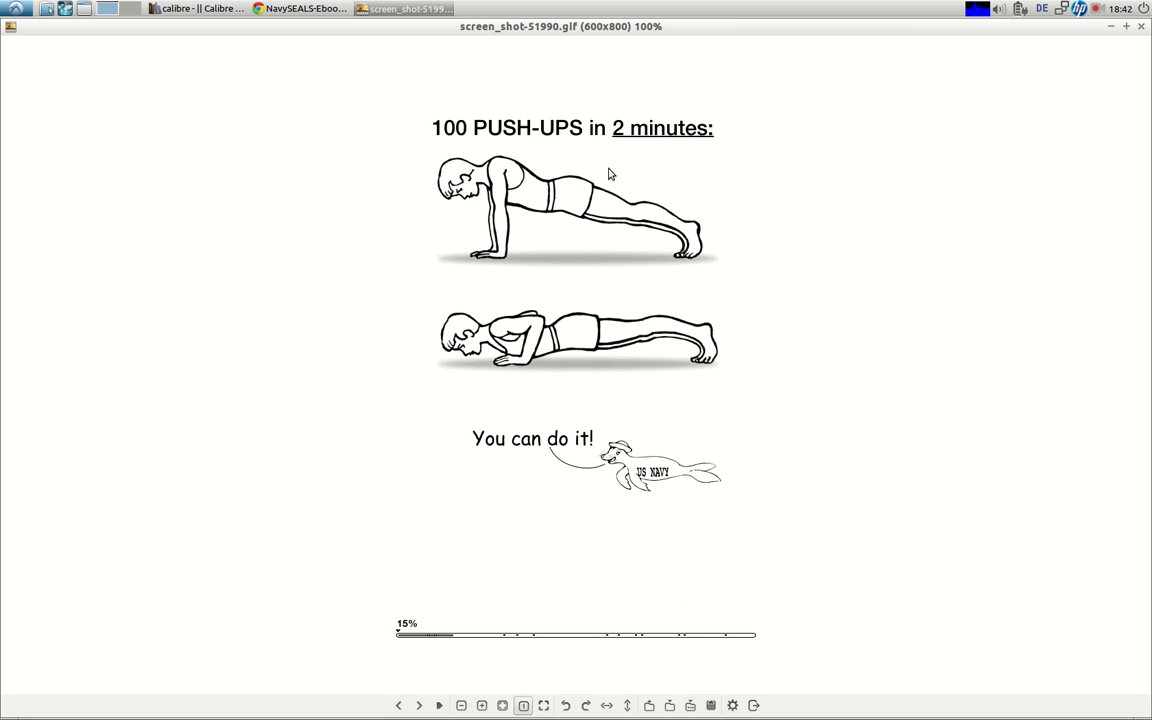
pyautogui.press('Right')
pyautogui.press('Left')
pyautogui.press('Right')
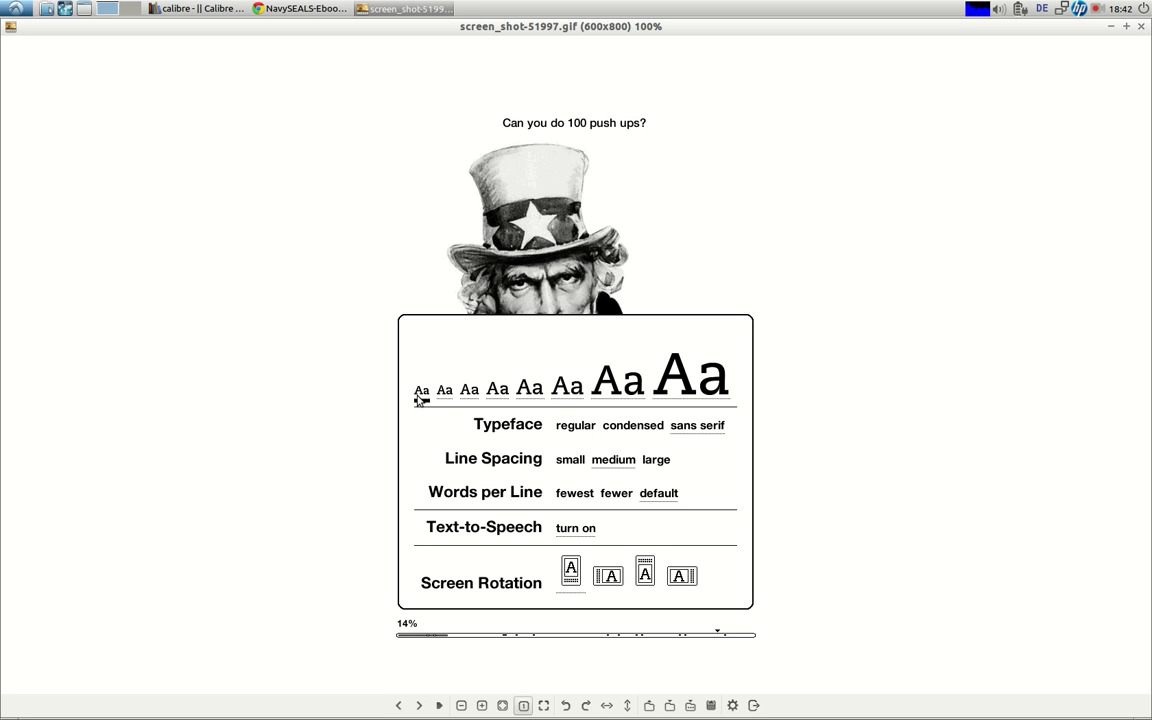
# - Examine the 500-yard swim page screenshots and the page following them, and return to the first push-ups screenshot
pyautogui.press('Right')
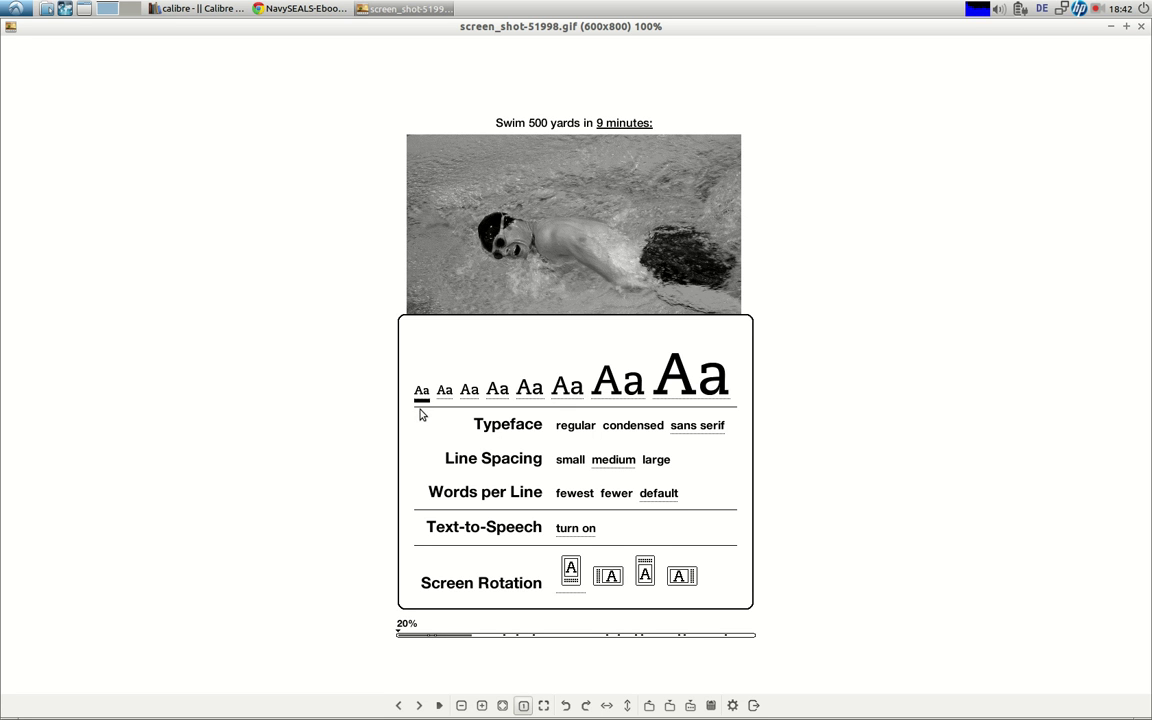
pyautogui.press('Right')
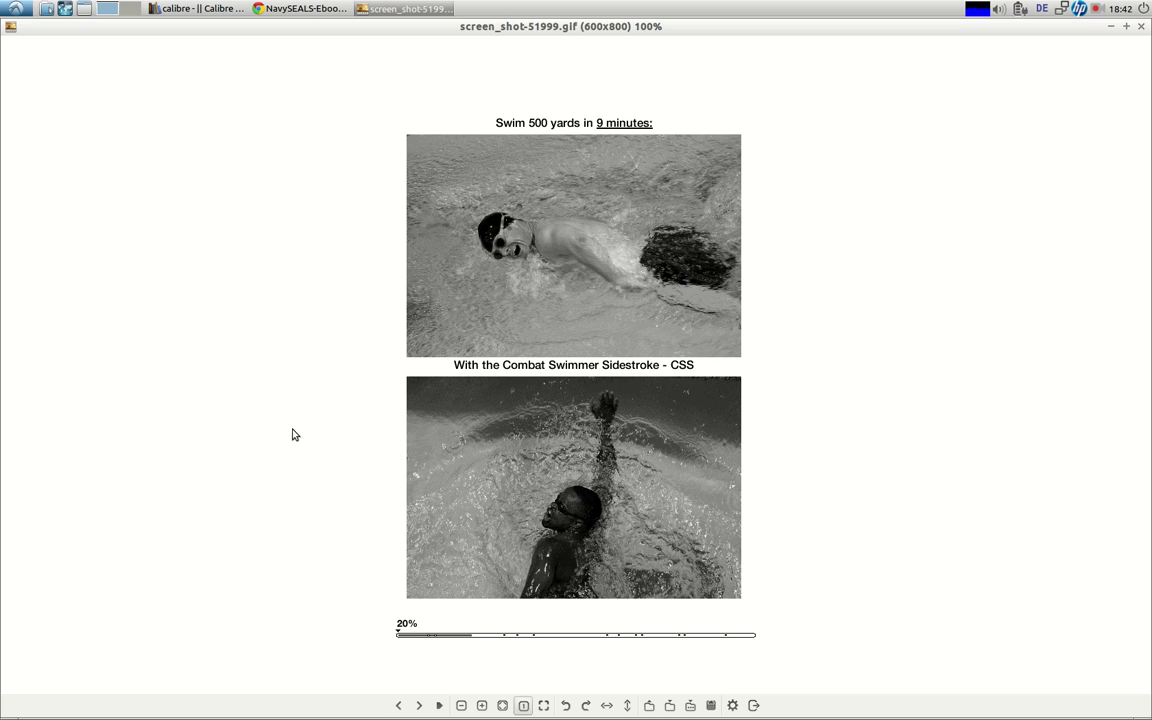
pyautogui.press('Right')
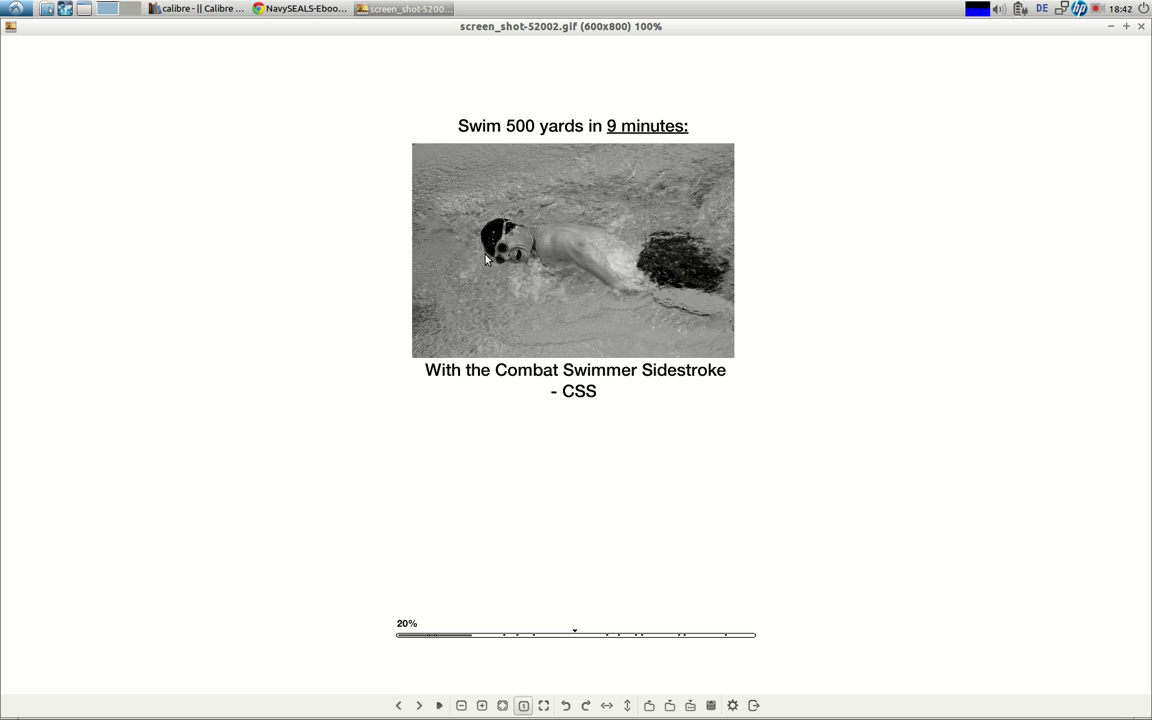
pyautogui.press('Right')
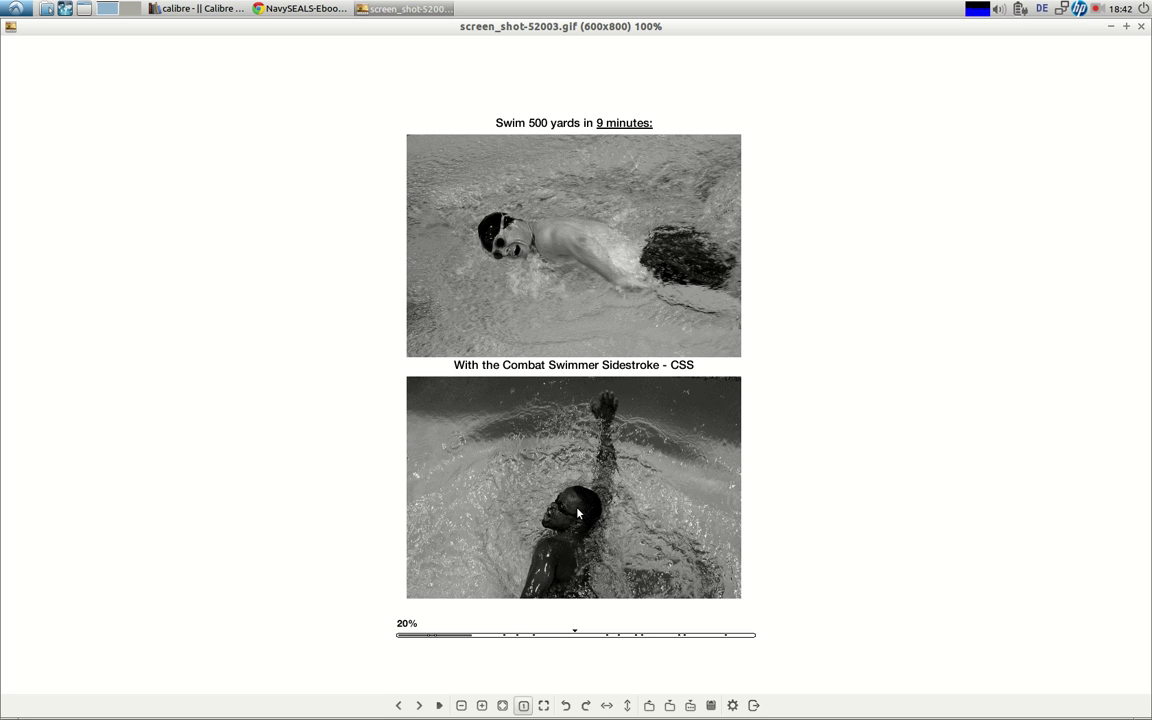
pyautogui.press('Left')
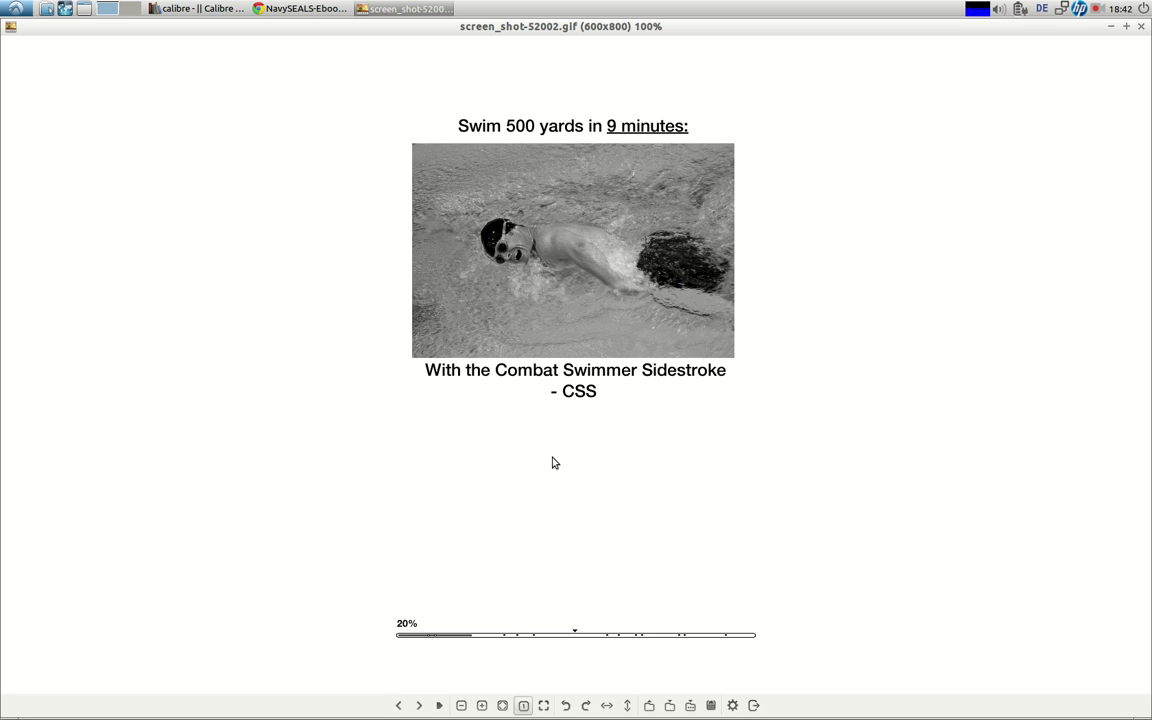
pyautogui.press('Right')
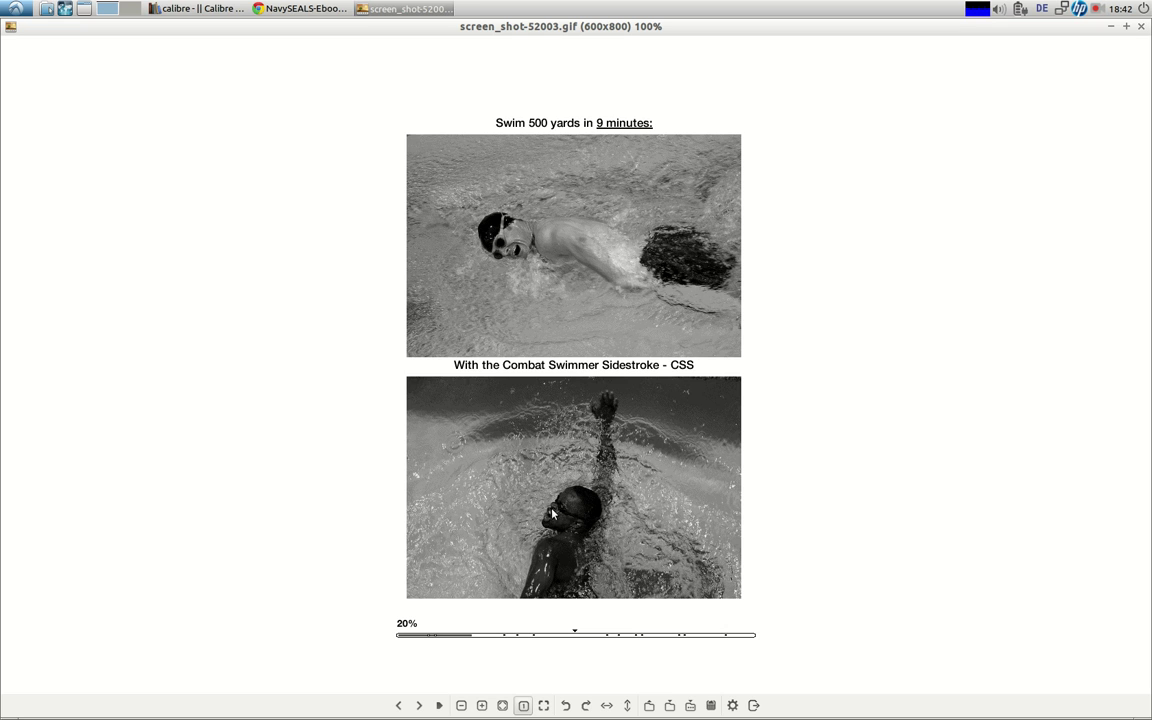
pyautogui.press('Right')
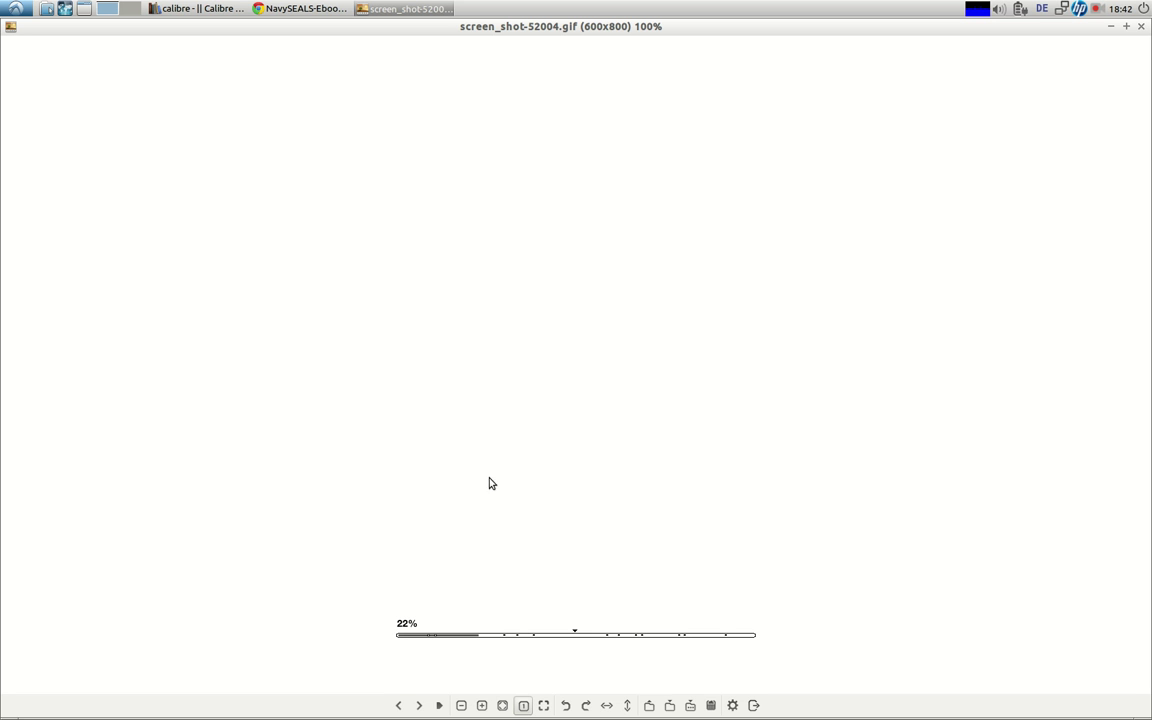
pyautogui.press('pageup')
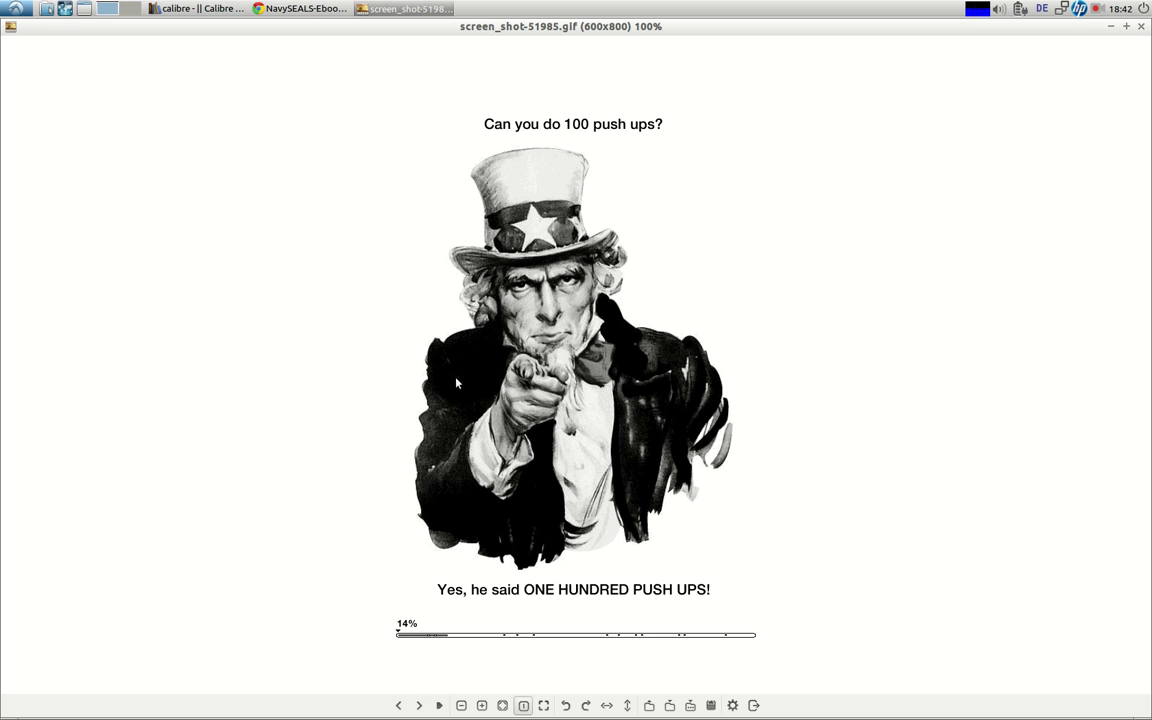
# - Switch to calibre, open Navy SEALs For Kids in the book editor, and open index_split_006.html and index_split_011.html for comparison
pyautogui.click(186, 10)
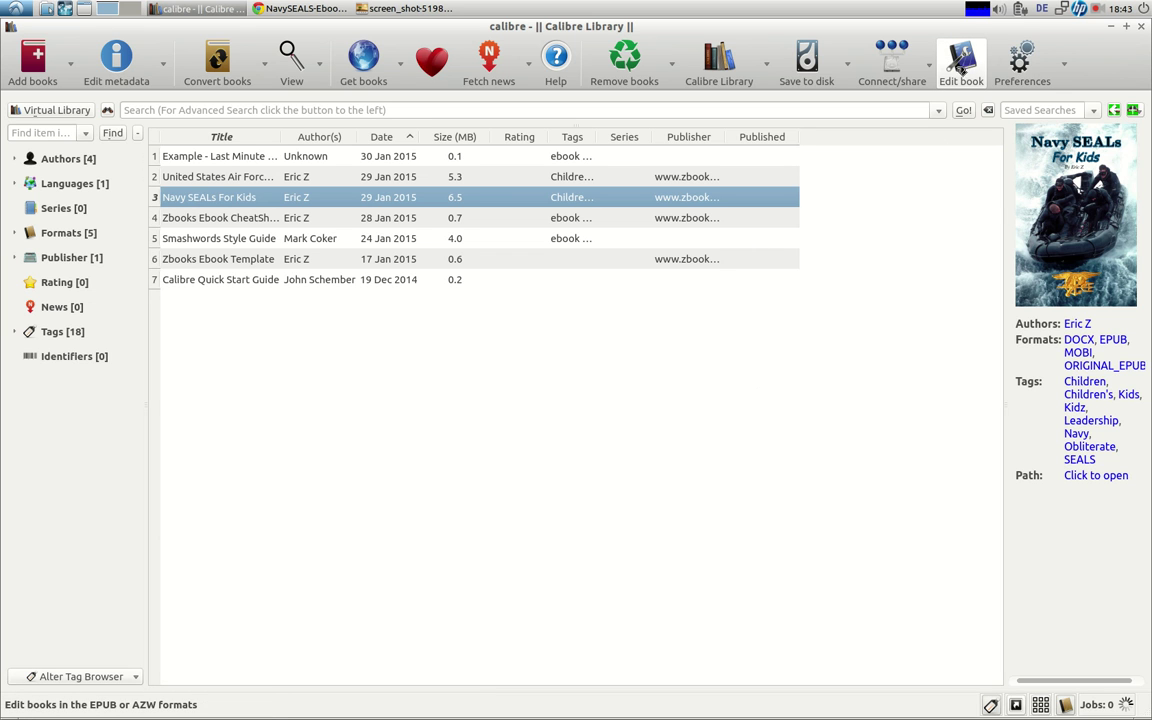
pyautogui.click(966, 66)
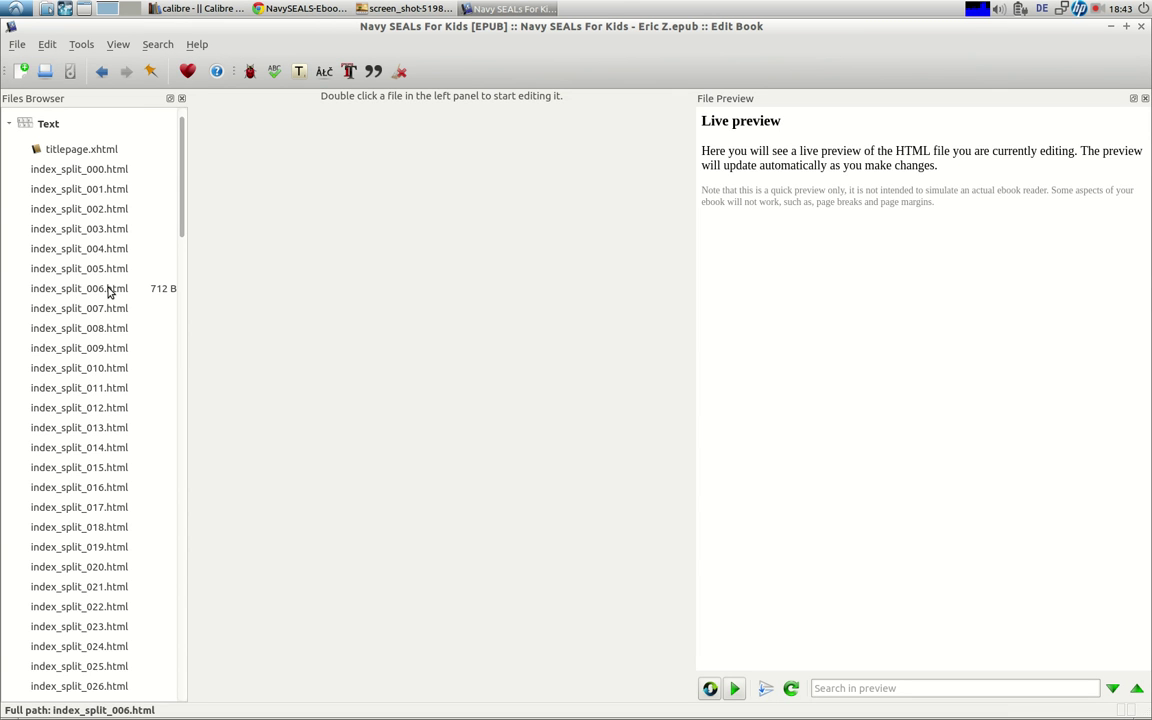
pyautogui.doubleClick(110, 290)
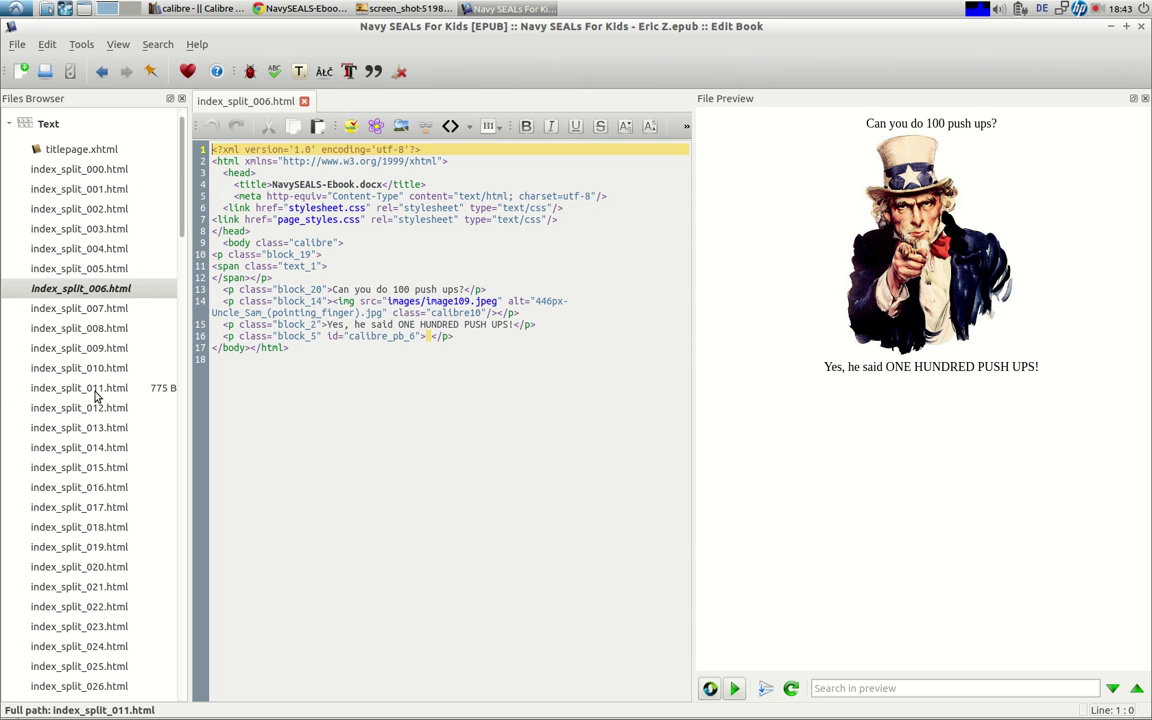
pyautogui.doubleClick(96, 390)
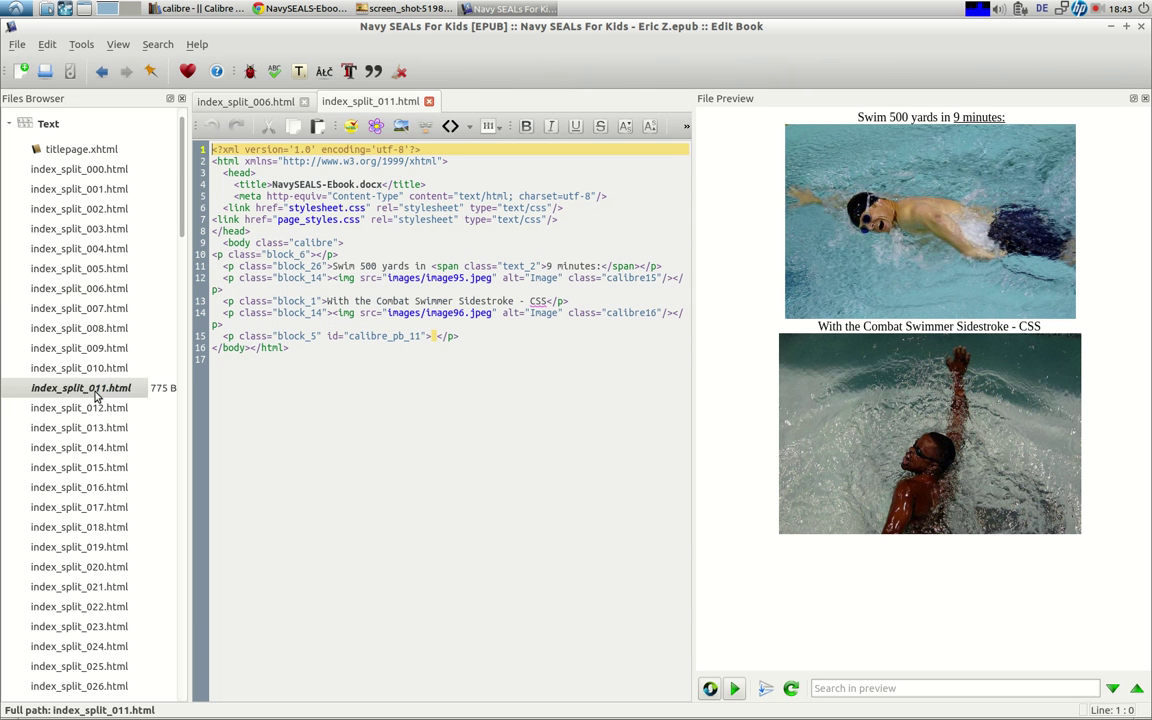
pyautogui.click(254, 104)
pyautogui.click(388, 104)
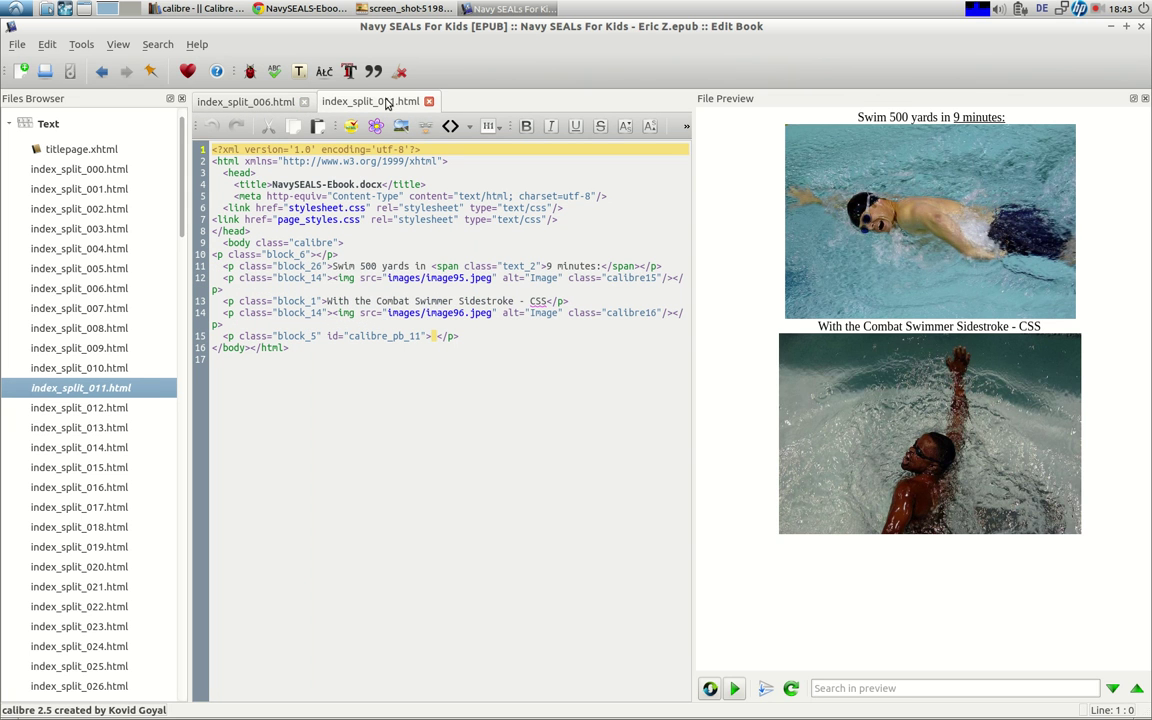
# - Delete the empty calibre_pb_6 paragraph and its line from index_split_006.html, checking the paragraph tag example in the SCRATCH Google document before deleting
pyautogui.click(277, 106)
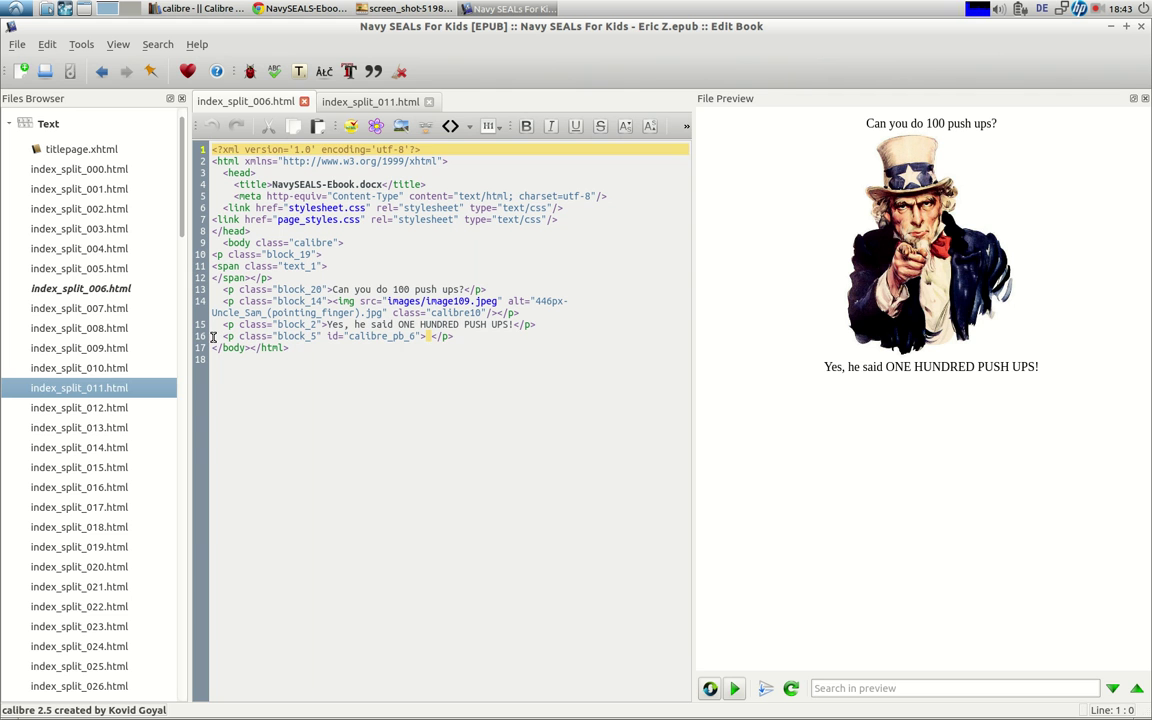
pyautogui.moveTo(212, 337); pyautogui.dragTo(459, 336)
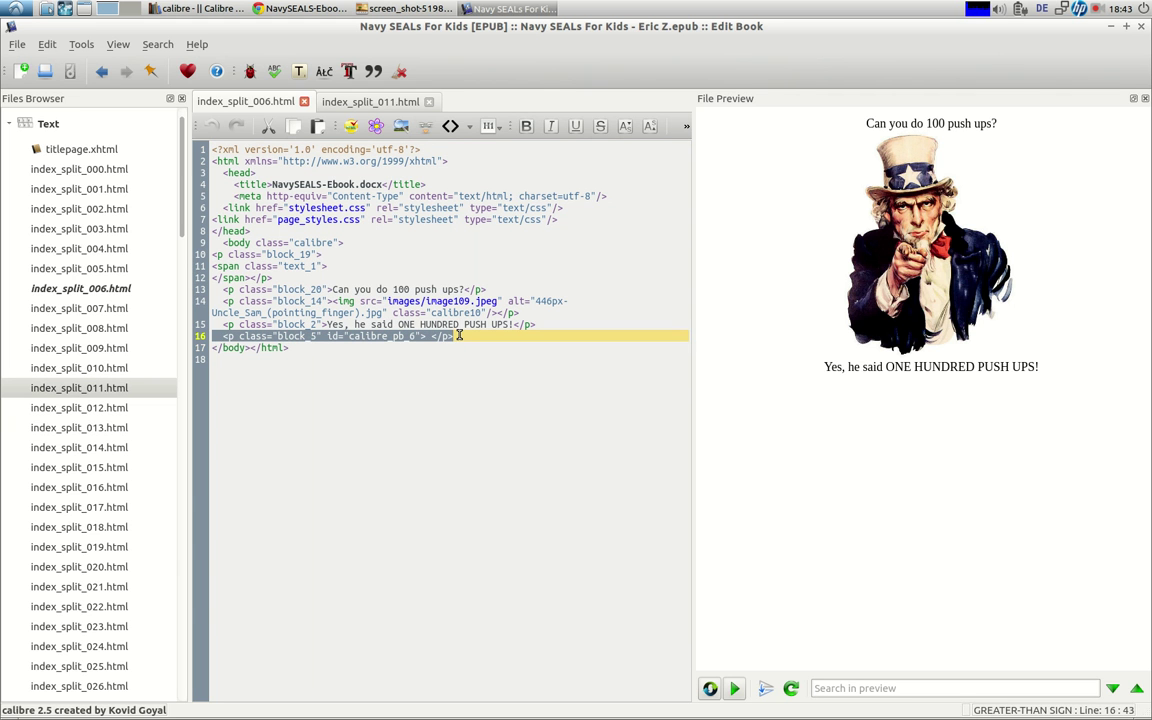
pyautogui.click(300, 8)
pyautogui.click(300, 38)
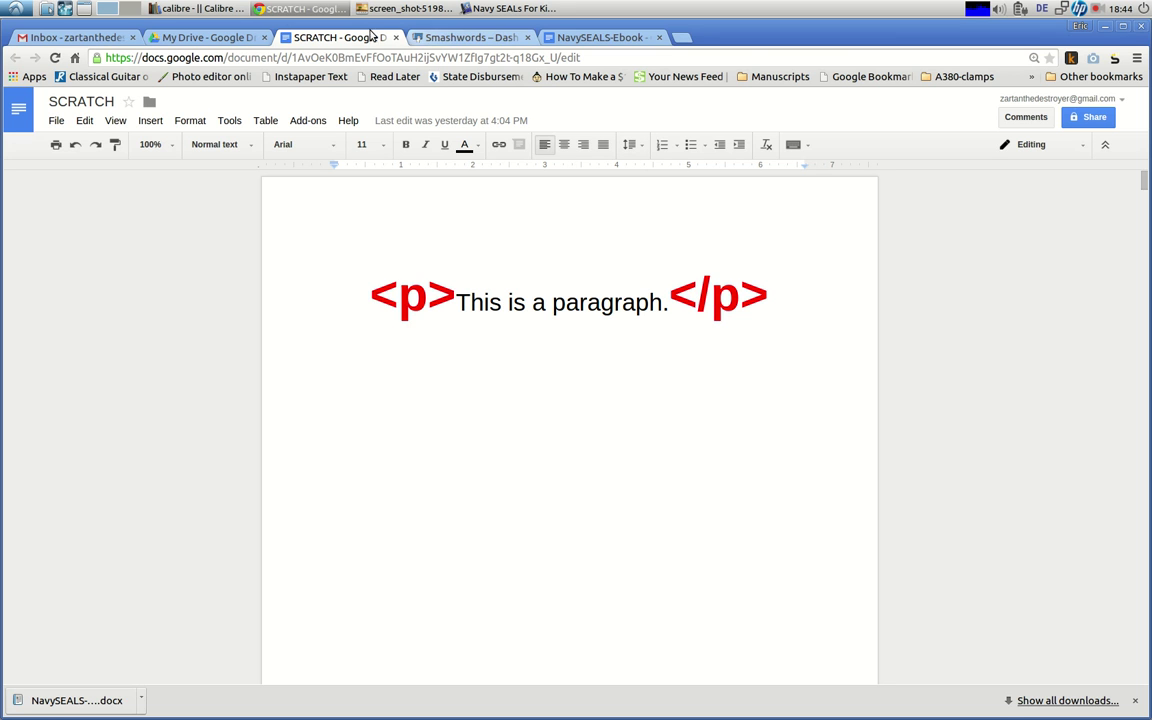
pyautogui.click(515, 8)
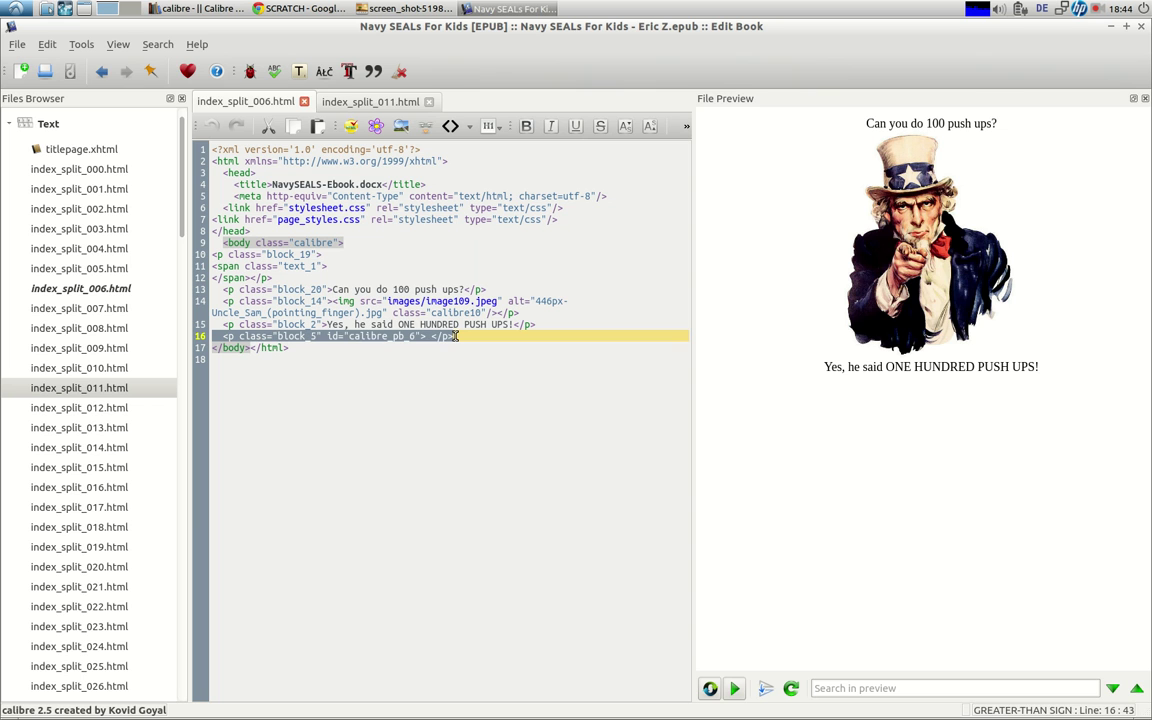
pyautogui.press('BackSpace')
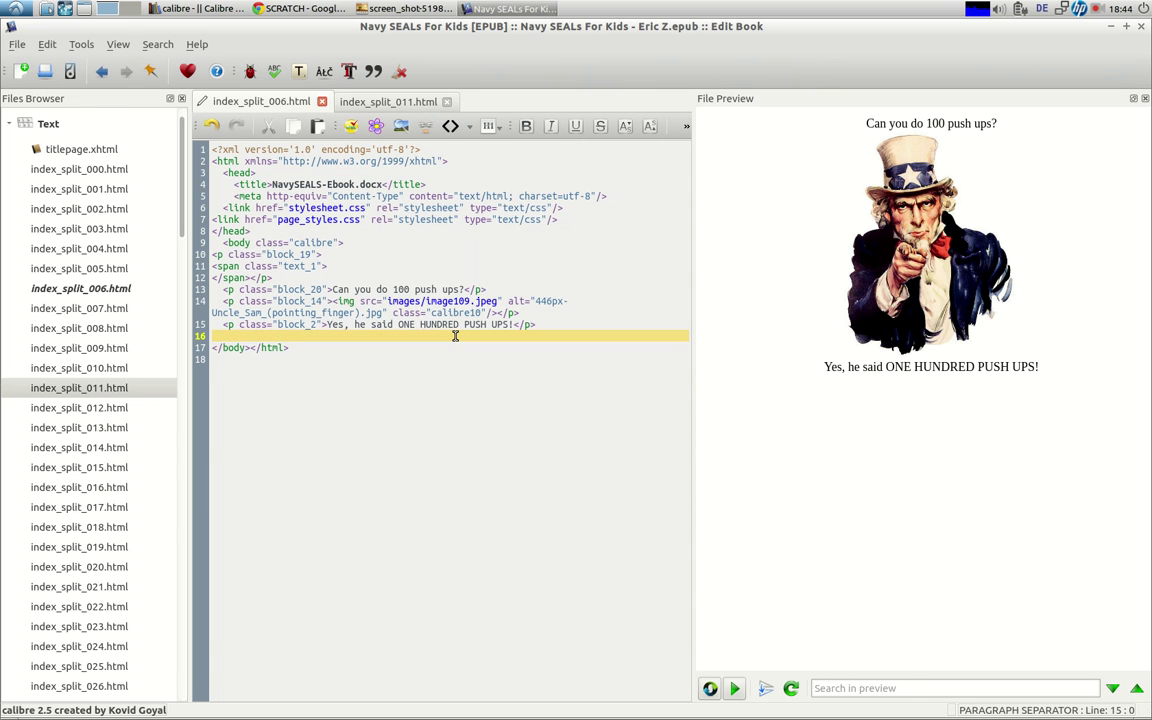
pyautogui.press('BackSpace')
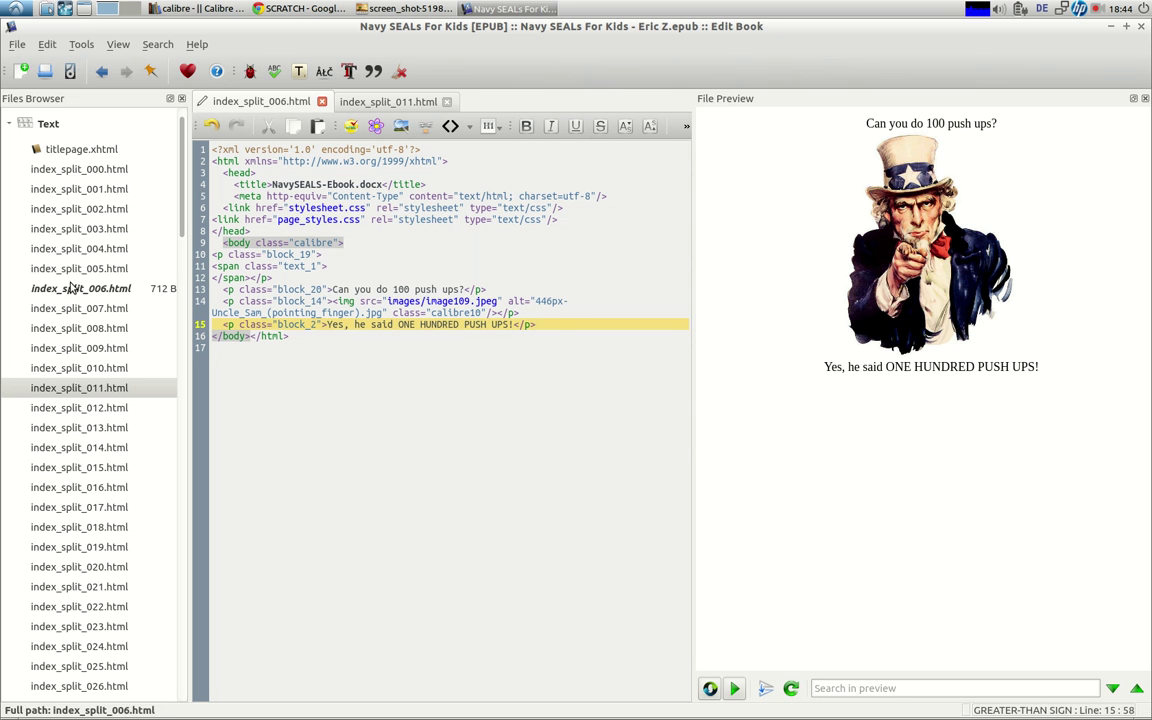
# - Delete the empty calibre_pb_11 paragraph and its line from the end of index_split_011.html
pyautogui.click(383, 102)
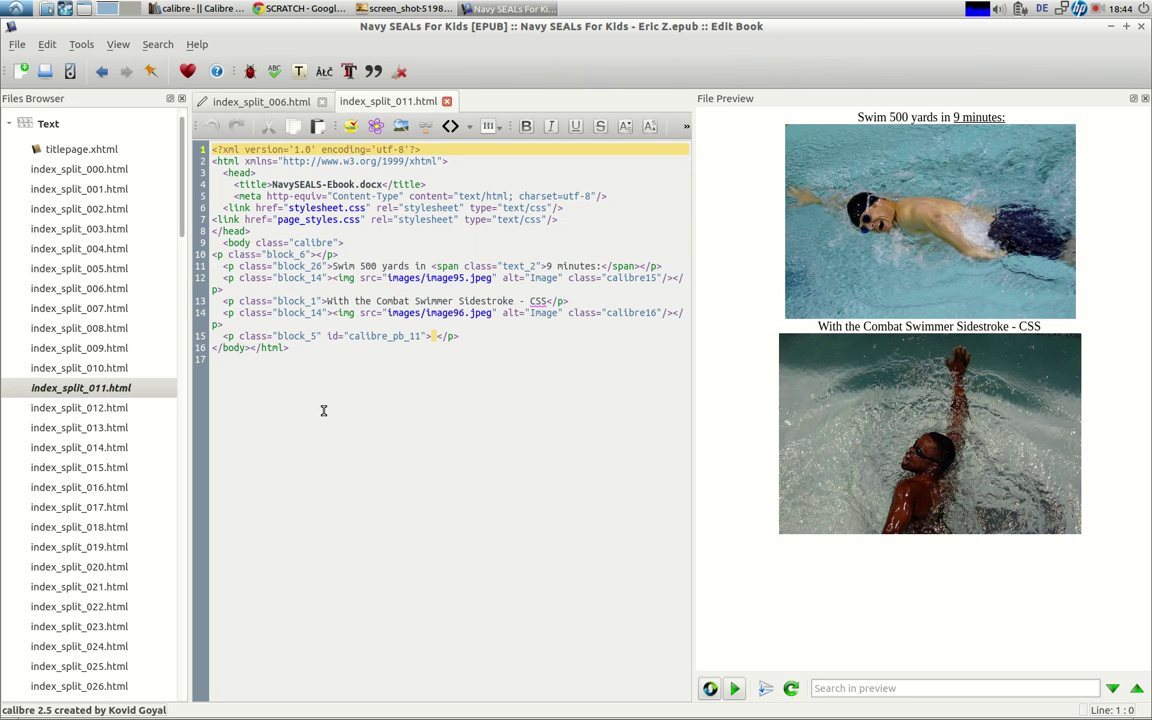
pyautogui.moveTo(456, 336); pyautogui.dragTo(222, 343)
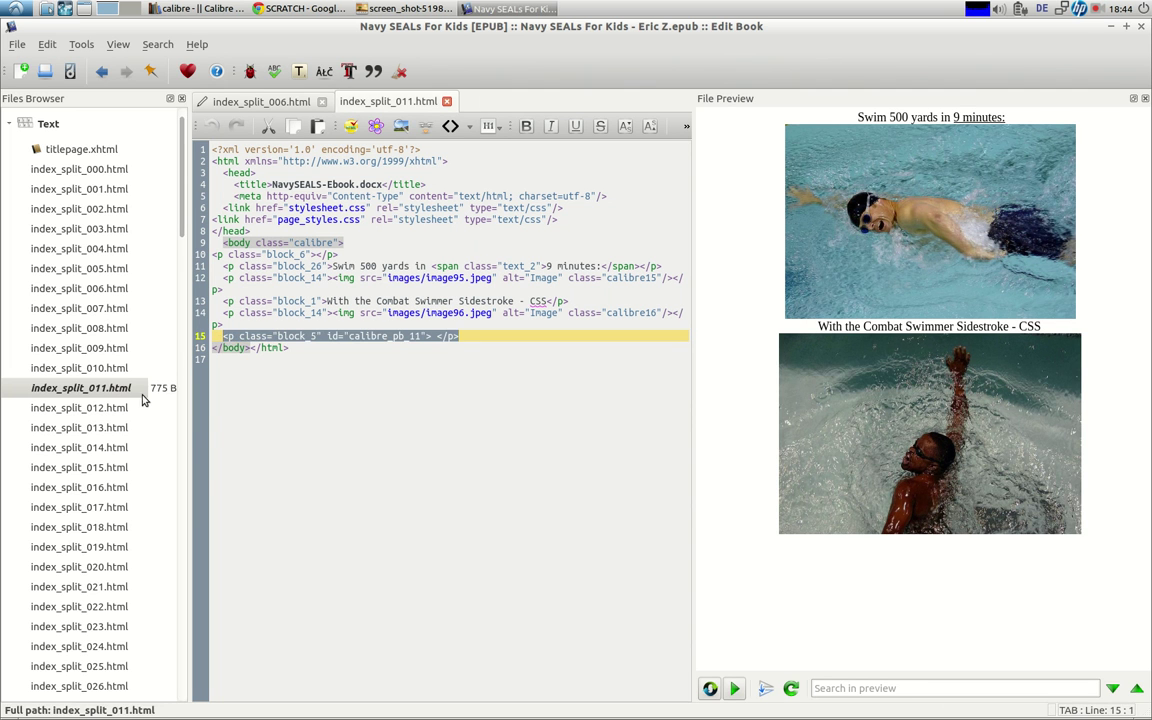
pyautogui.press('Delete')
pyautogui.press('BackSpace')
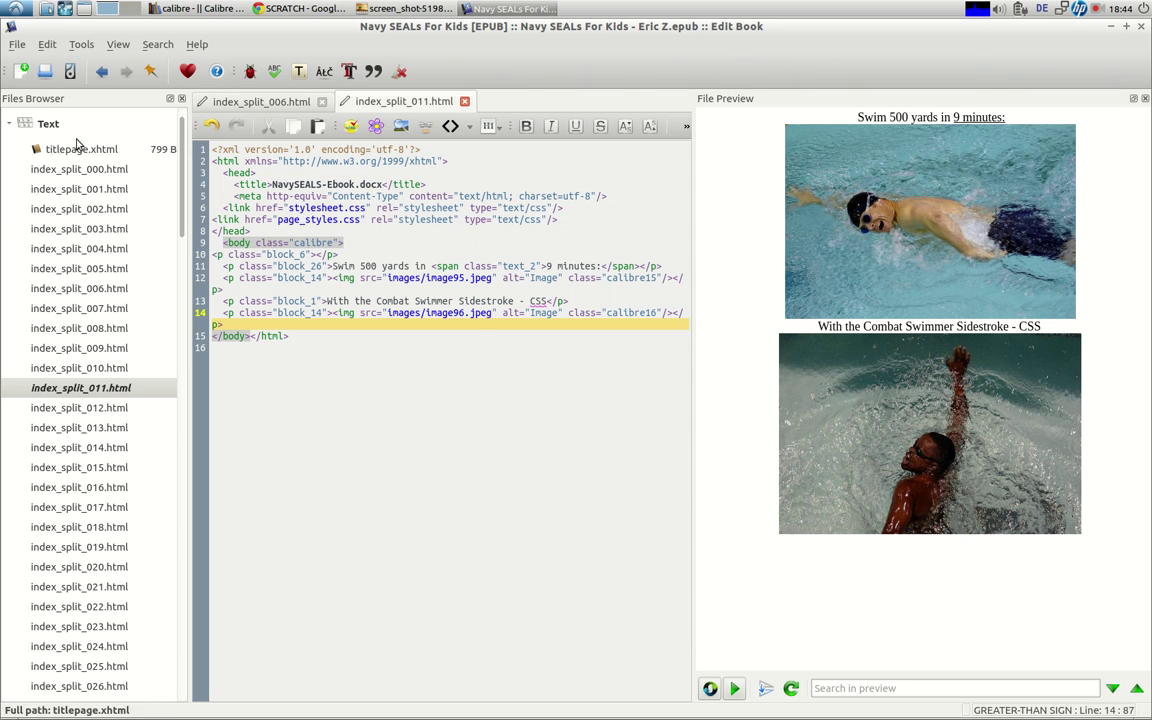
# - Save the edited book, minimize the book editor and switch to the calibre library window
pyautogui.click(17, 45)
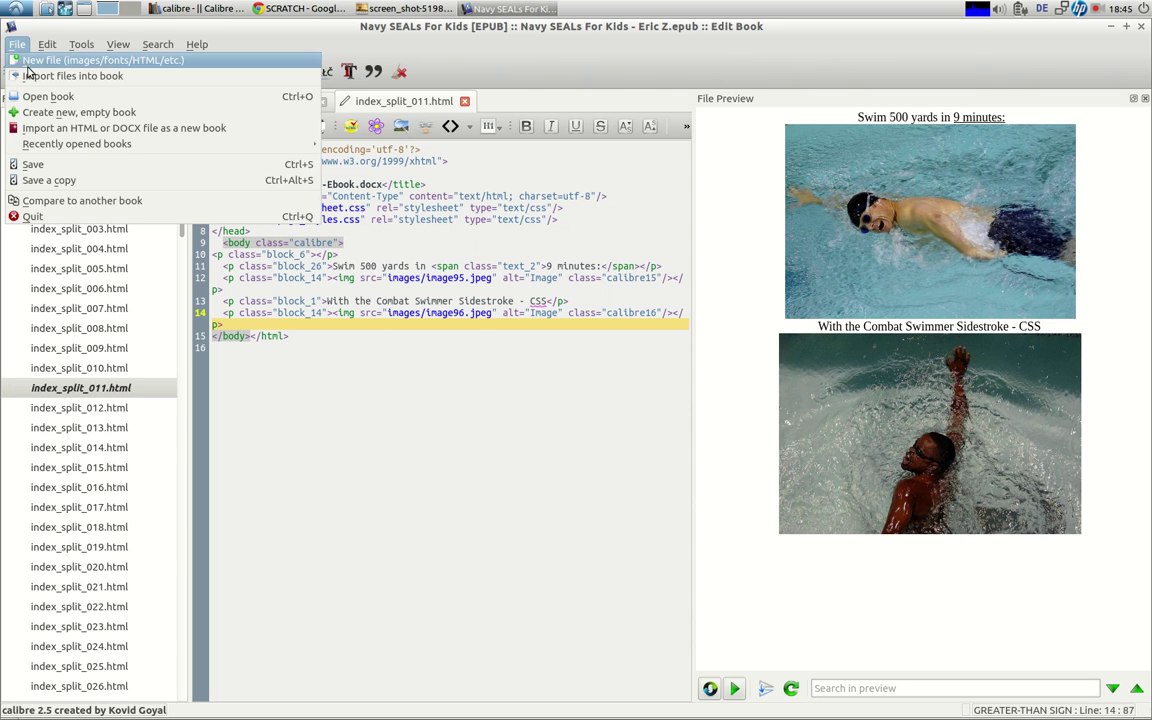
pyautogui.click(63, 166)
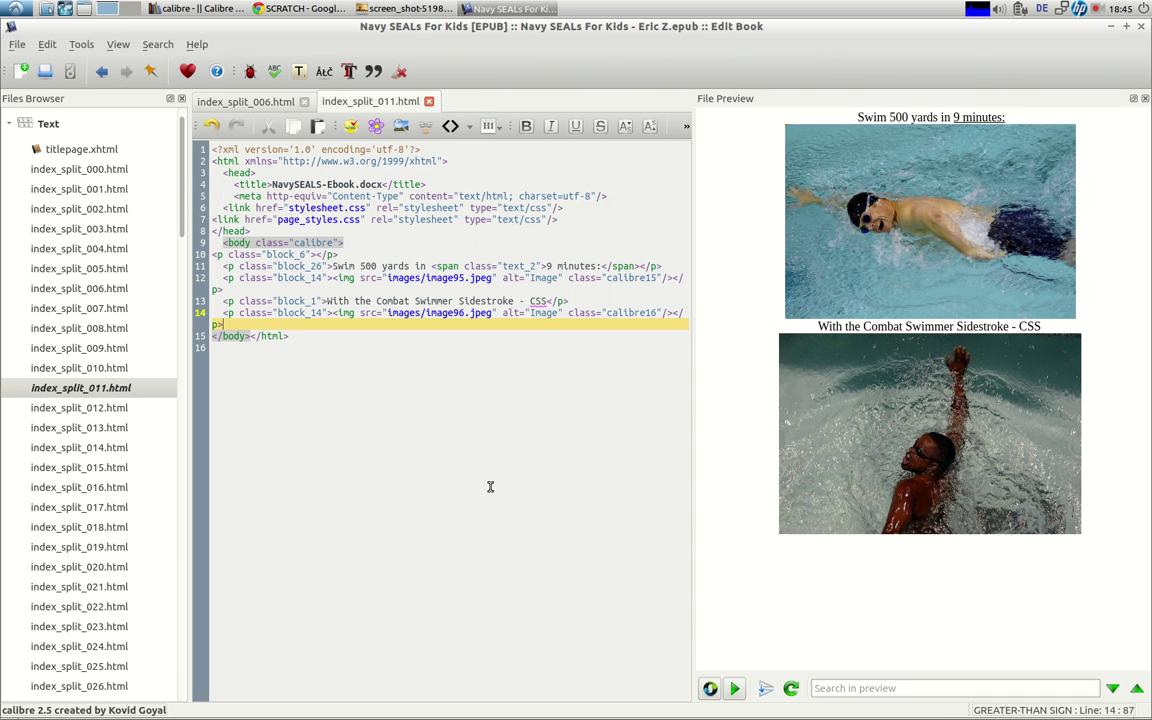
pyautogui.click(1111, 26)
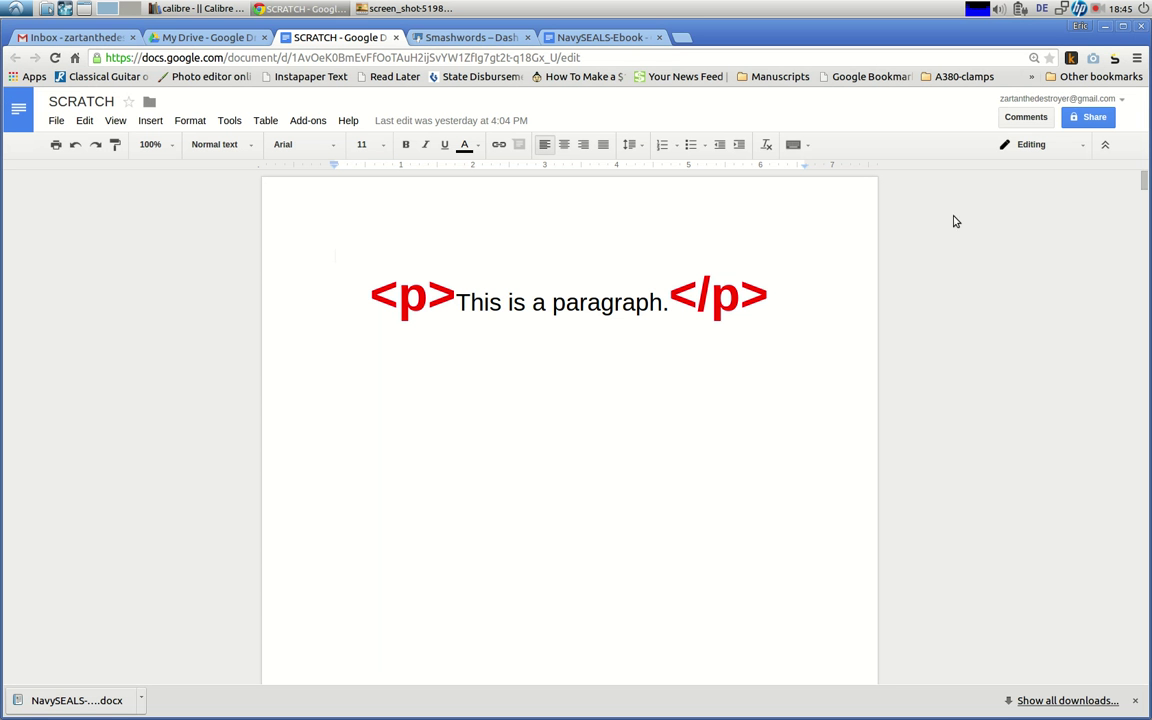
pyautogui.click(193, 11)
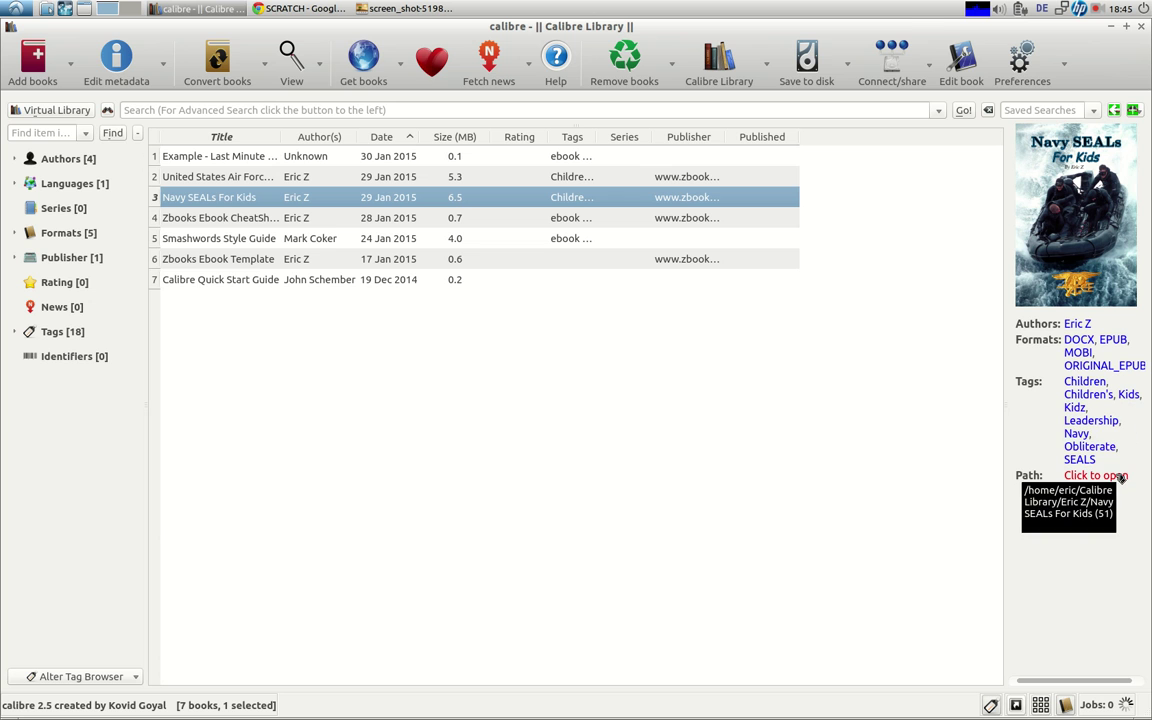
# - Open the Navy SEALs For Kids folder on disk, select its MOBI file to check it, and close the folder
pyautogui.click(1122, 477)
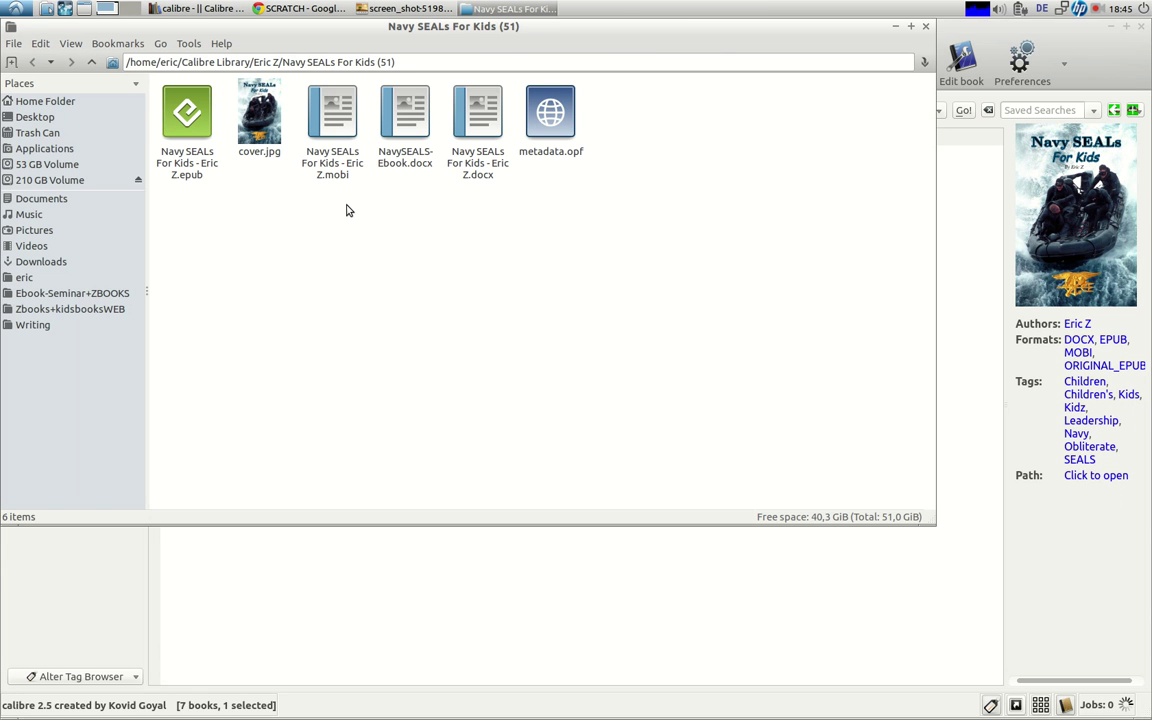
pyautogui.click(324, 125)
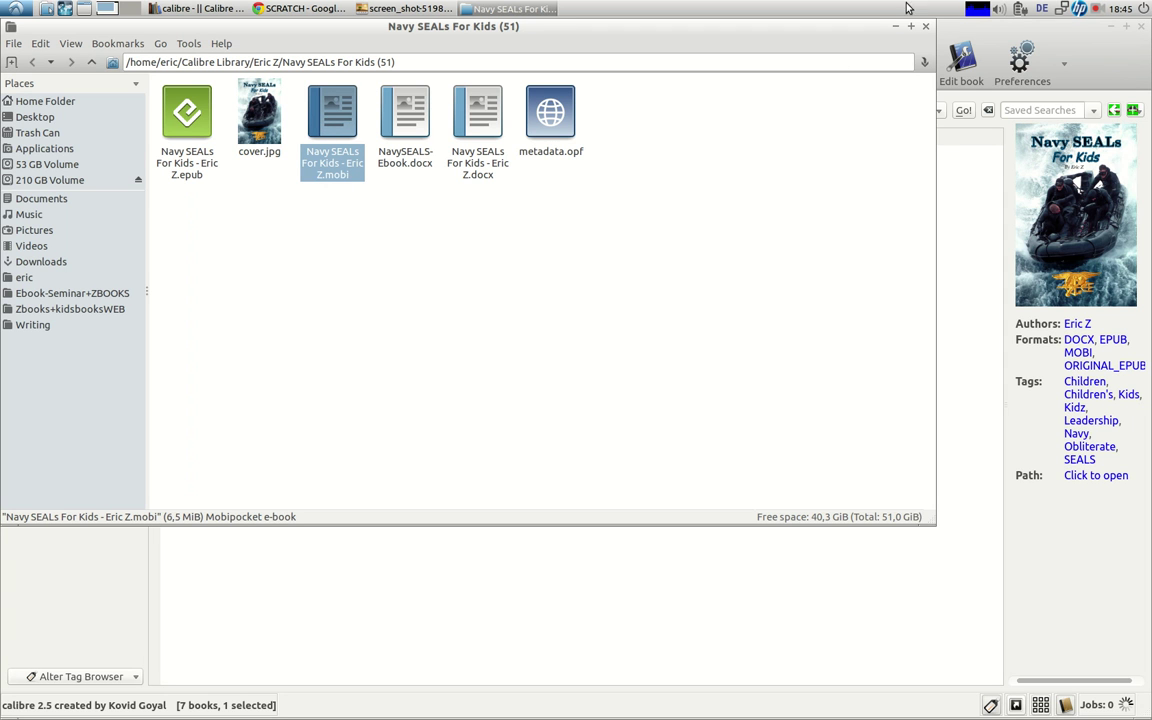
pyautogui.click(926, 28)
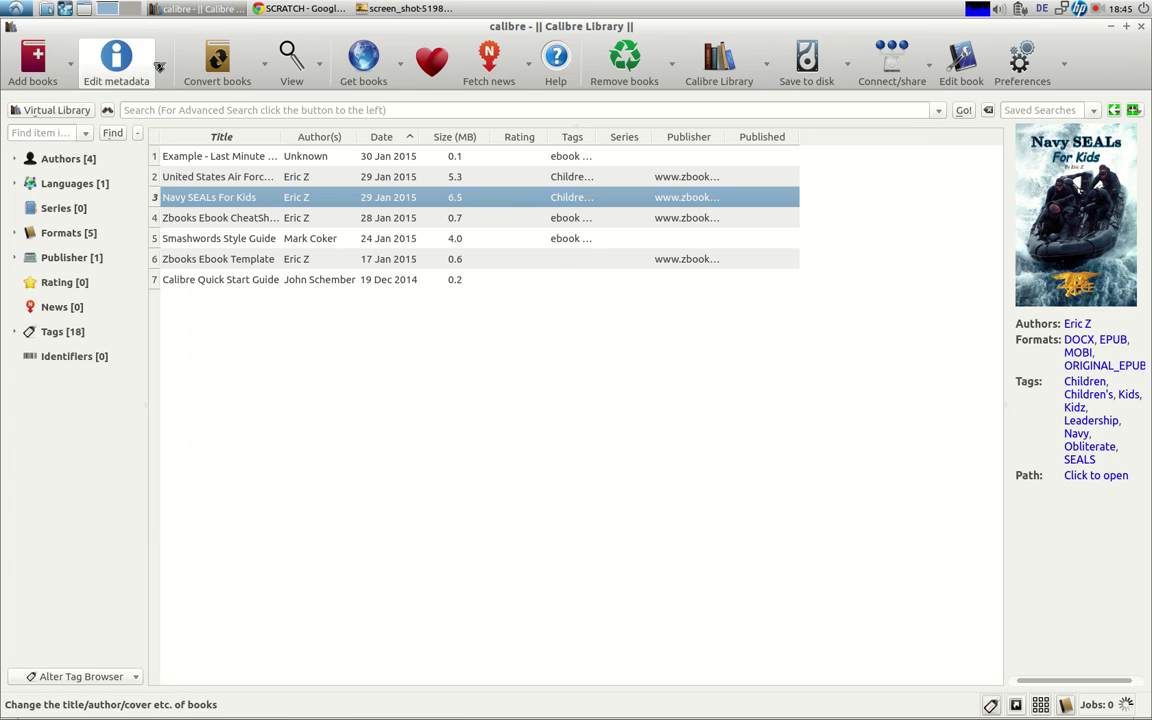
# - Review the conversion settings for Navy SEALs For Kids, including input and output formats, and close them without converting
pyautogui.click(218, 62)
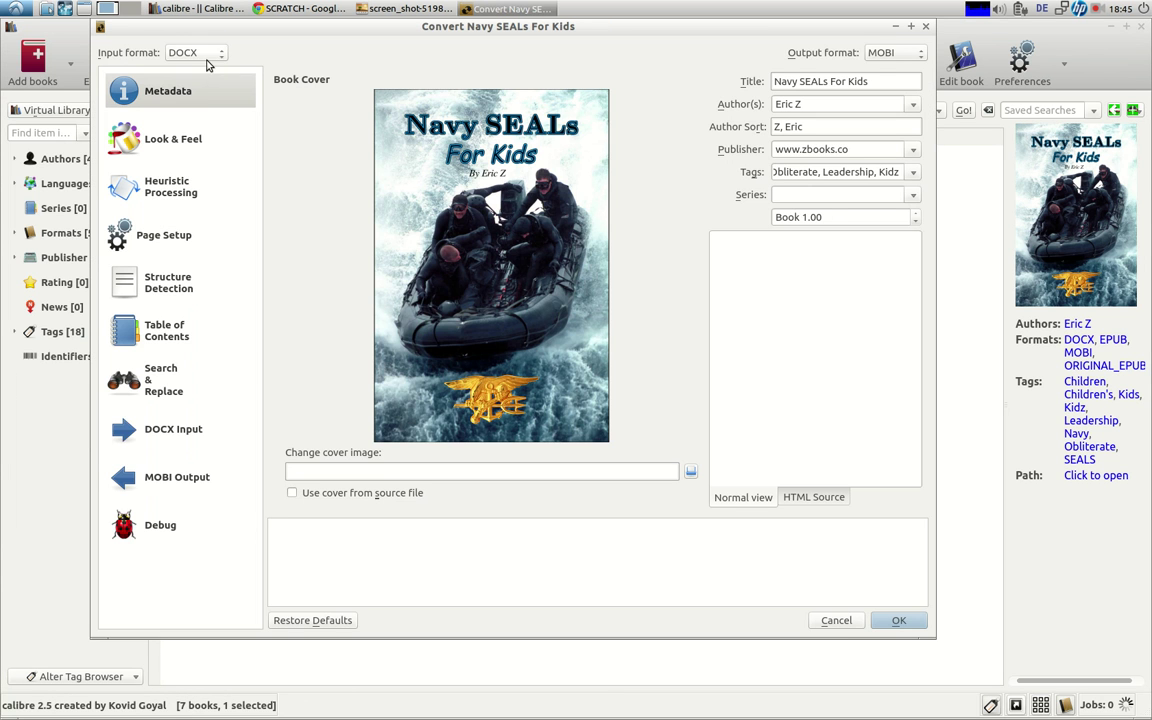
pyautogui.click(926, 27)
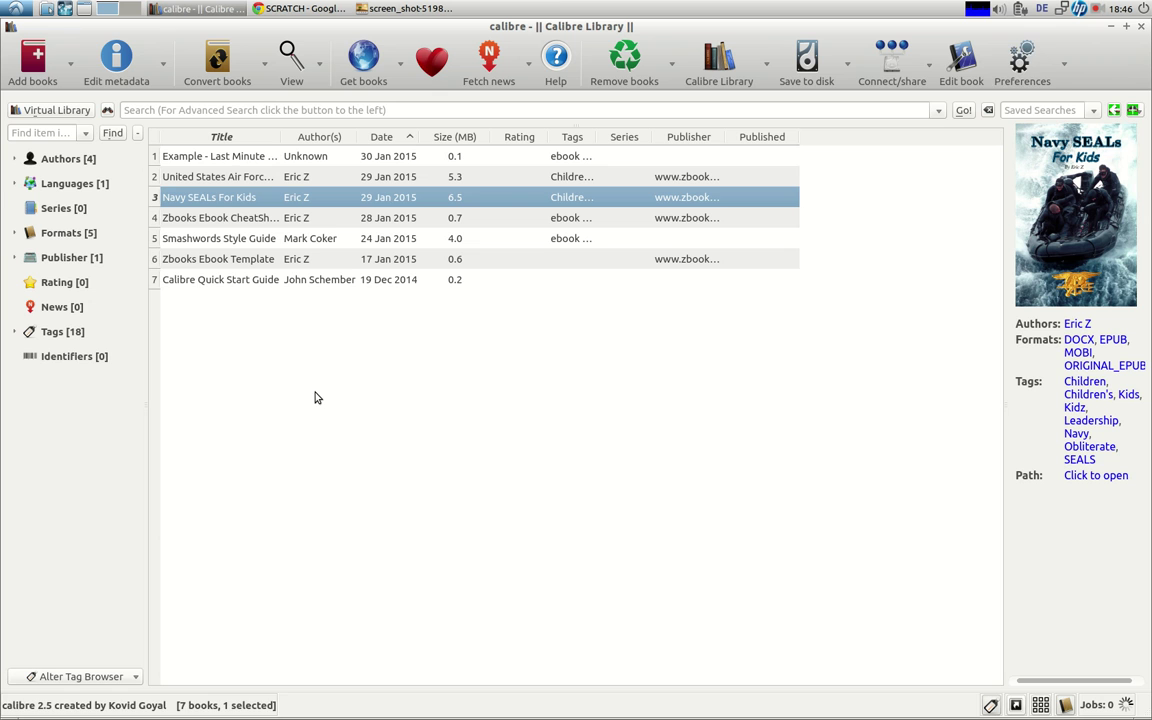
pyautogui.click(1097, 10)
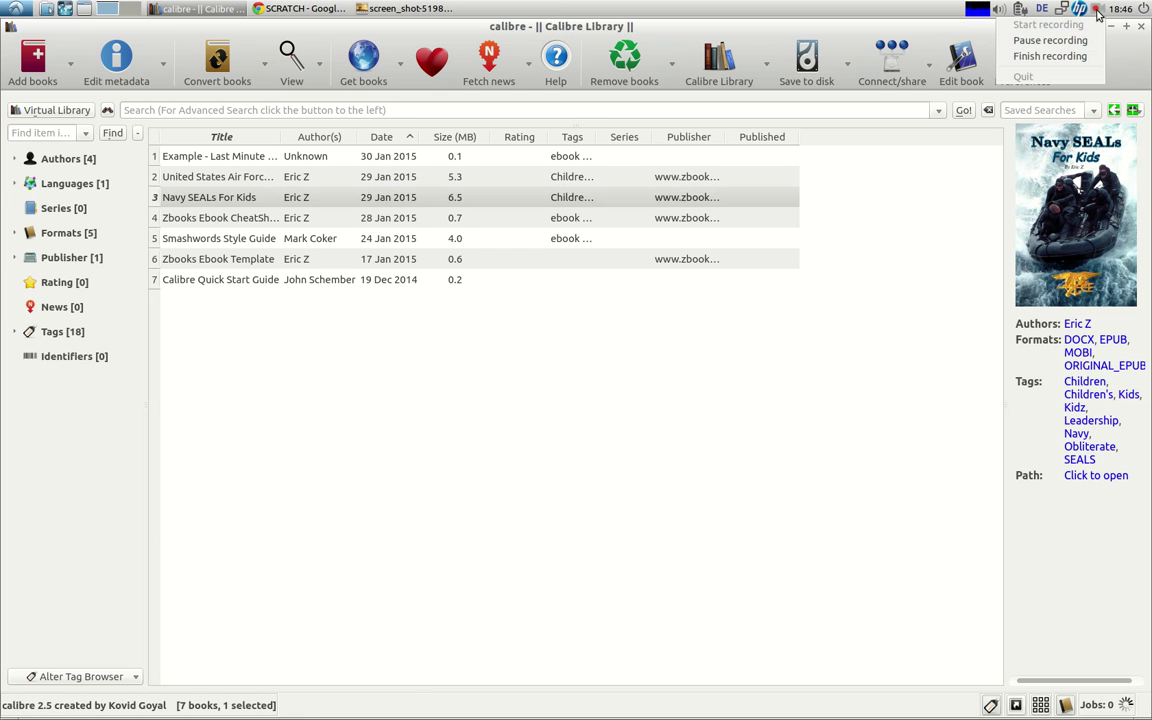